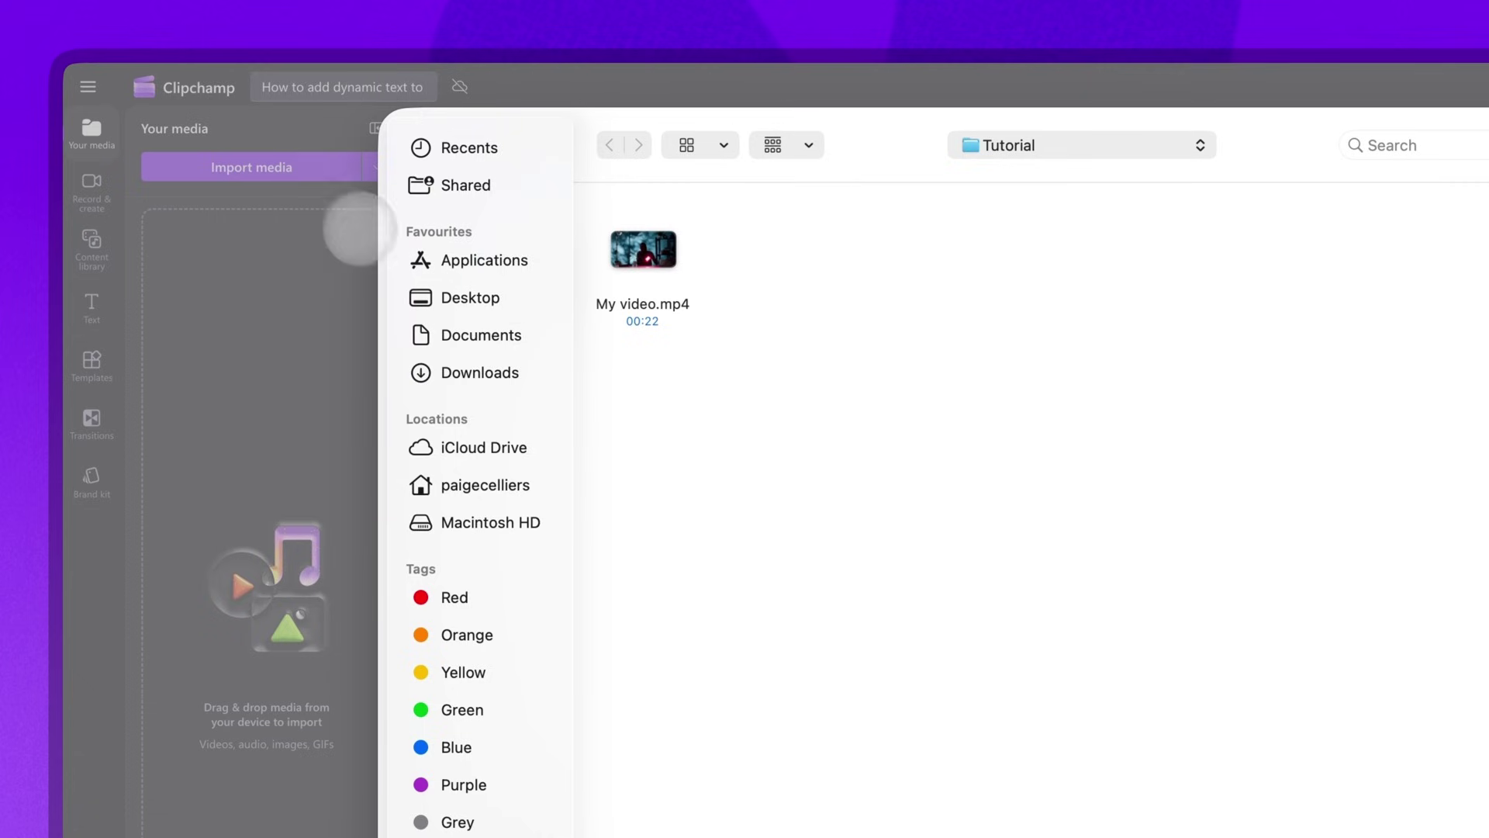
- Import My video.mp4 from the Tutorial folder into Your media
{"action": "left_click", "coordinate": [643, 280]}
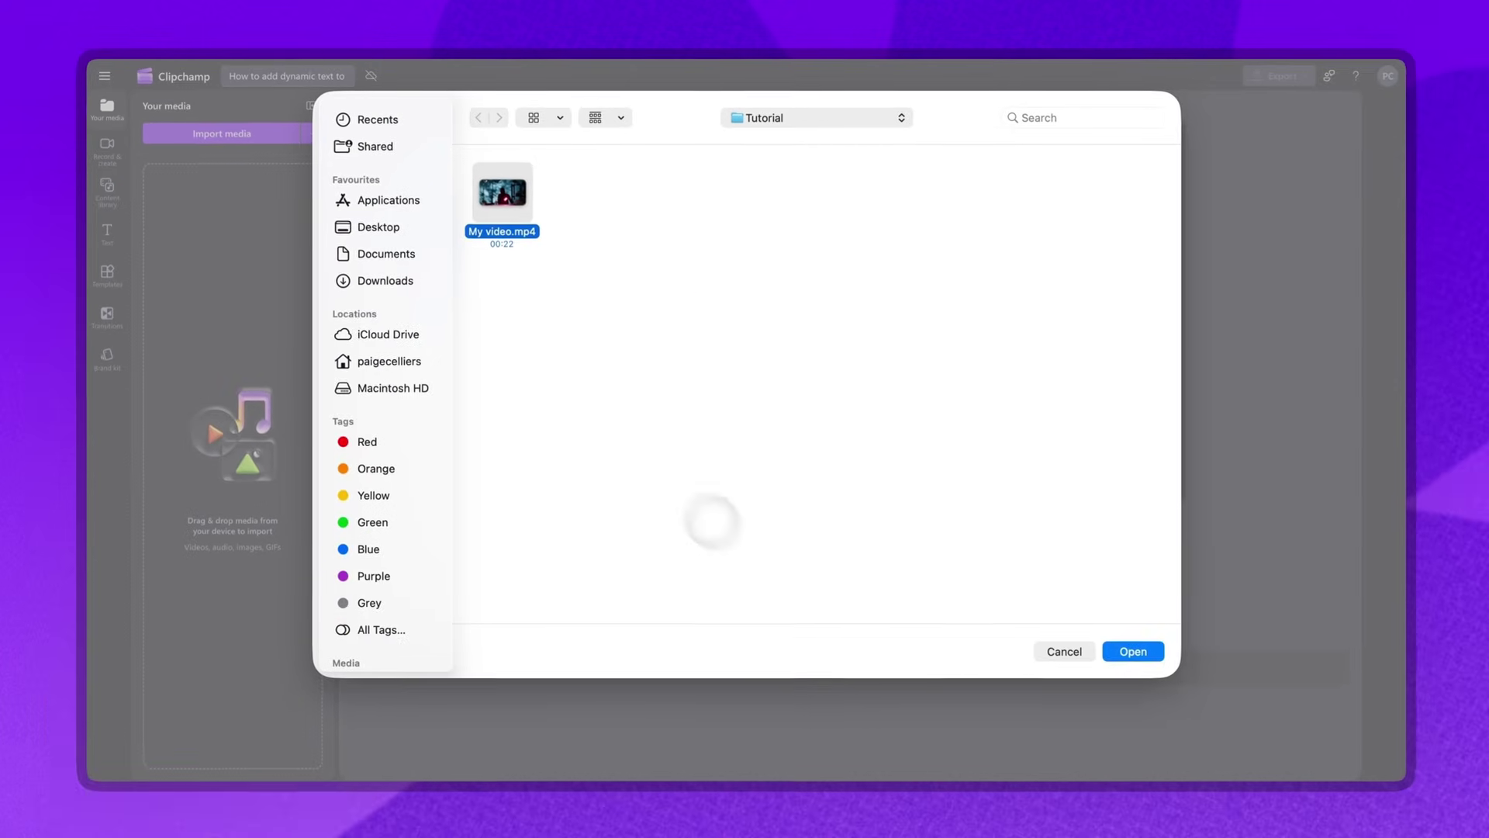
{"action": "left_click", "coordinate": [1130, 650]}
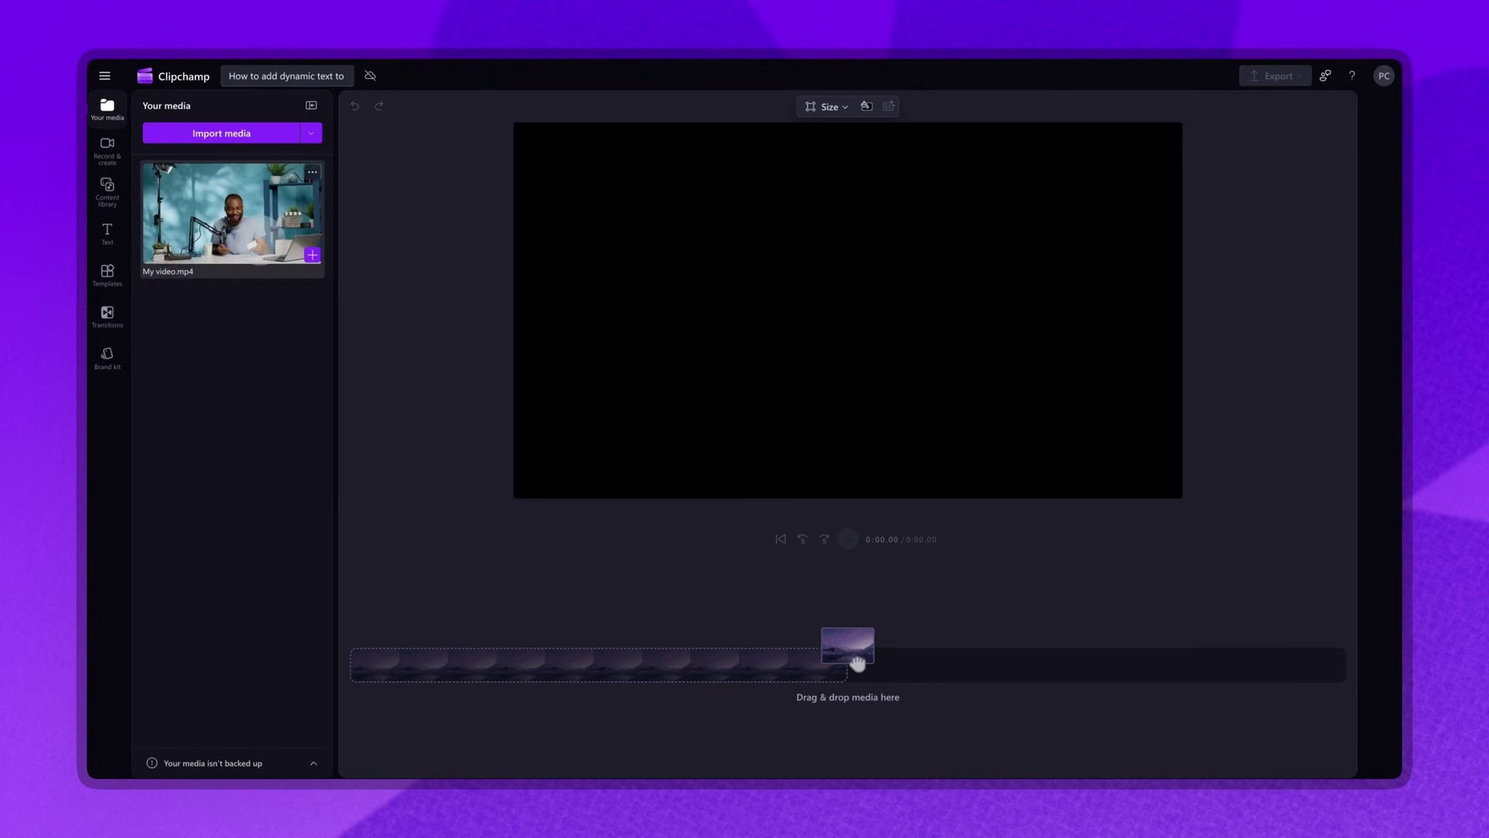
- Place the My video.mp4 clip onto the empty timeline
{"action": "mouse_move", "coordinate": [230, 212]}
{"action": "left_mouse_down"}
{"action": "mouse_move", "coordinate": [598, 615]}
{"action": "mouse_move", "coordinate": [598, 663]}
{"action": "left_mouse_up"}
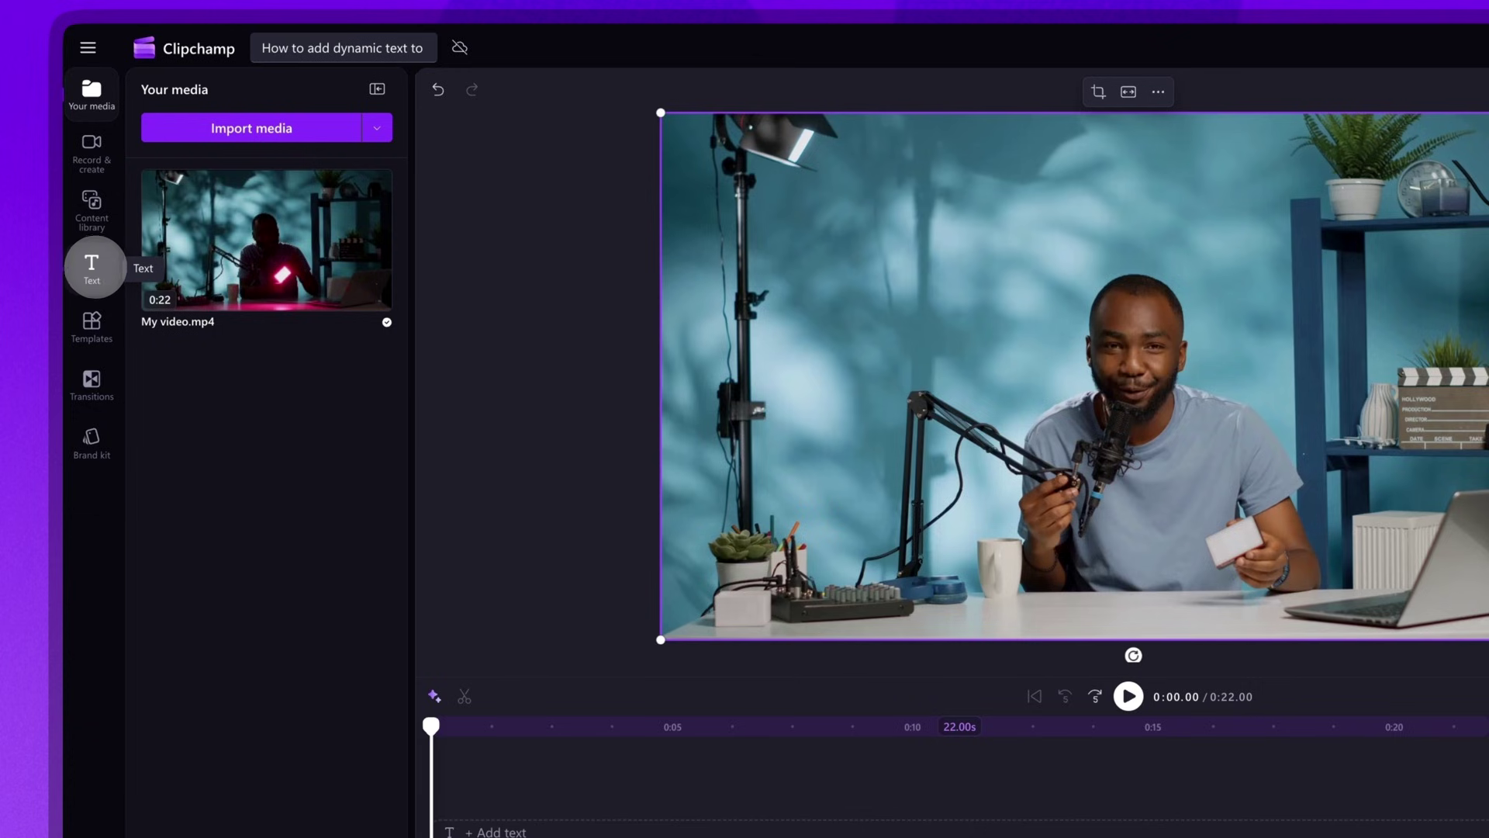
- Browse the full Text styles gallery from the Text sidebar, then return to the text options
{"action": "left_click", "coordinate": [92, 266]}
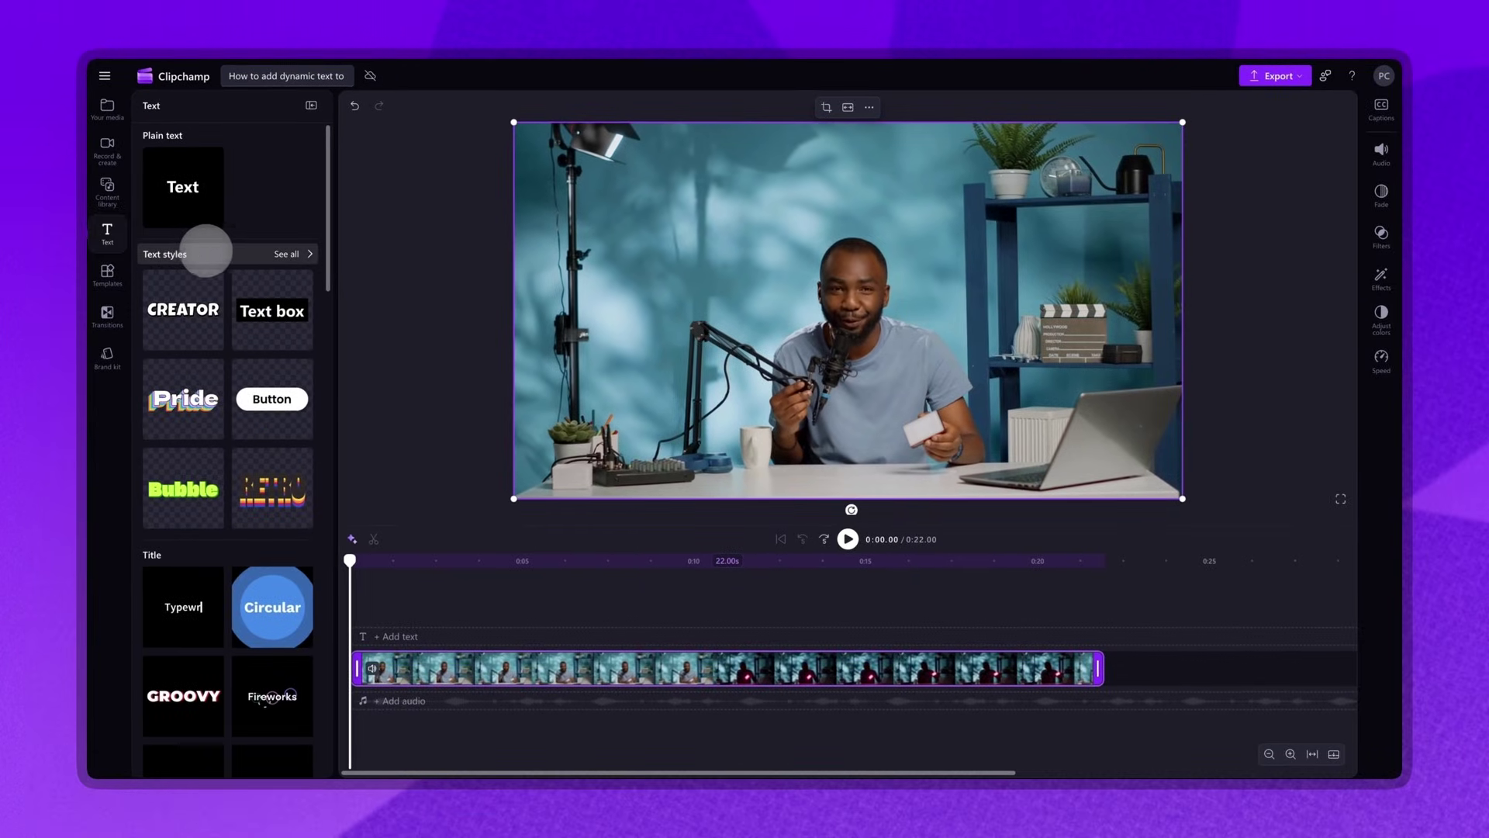
{"action": "left_click", "coordinate": [222, 250]}
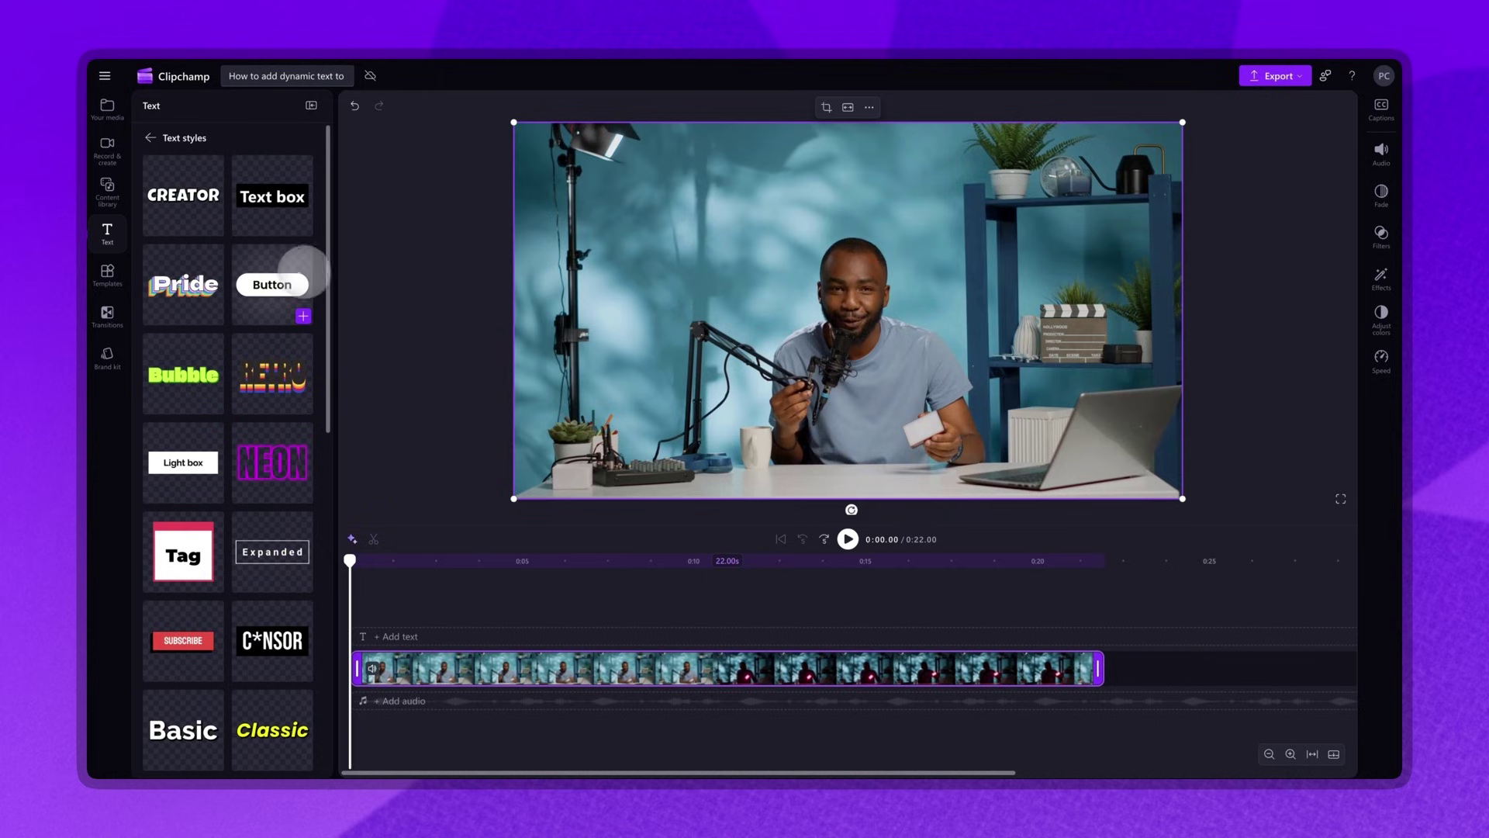
{"action": "scroll", "coordinate": [308, 274], "scroll_direction": "down", "scroll_amount": 5}
{"action": "scroll", "coordinate": [309, 277], "scroll_direction": "down", "scroll_amount": 3}
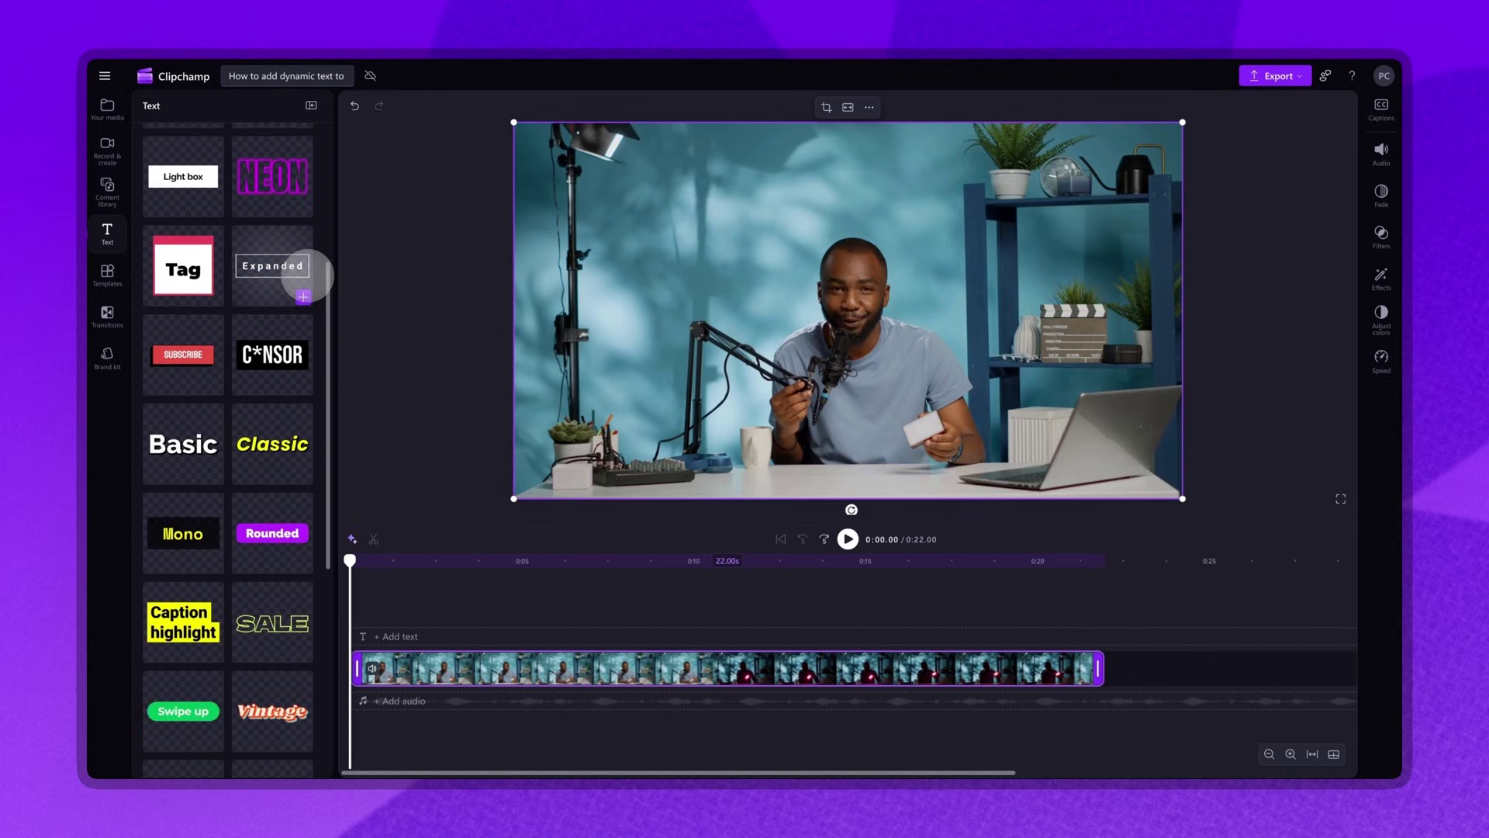
{"action": "scroll", "coordinate": [308, 276], "scroll_direction": "down", "scroll_amount": 2}
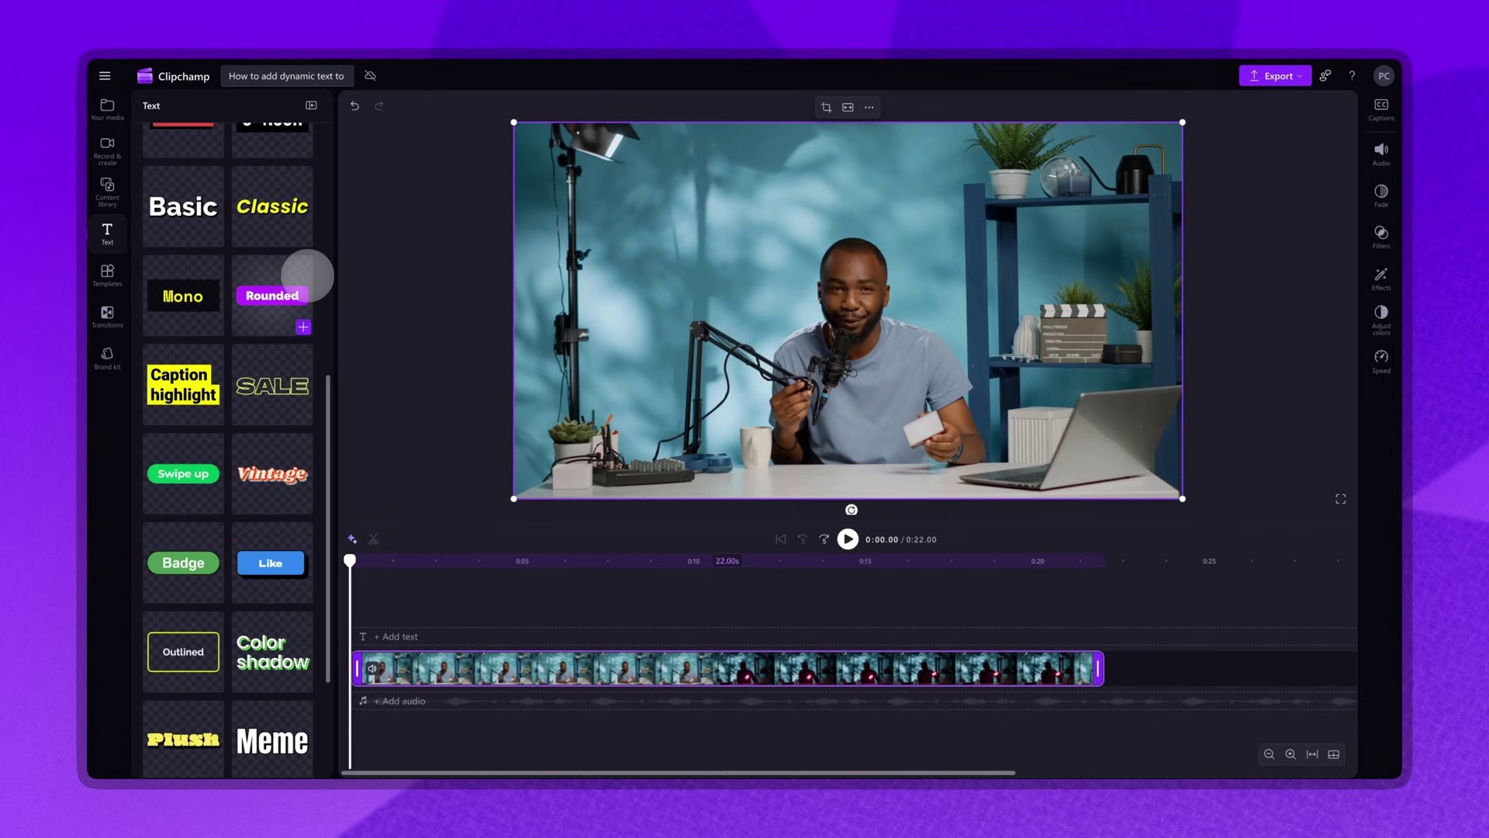
{"action": "scroll", "coordinate": [307, 275], "scroll_direction": "down", "scroll_amount": 2}
{"action": "scroll", "coordinate": [308, 275], "scroll_direction": "down", "scroll_amount": 2}
{"action": "scroll", "coordinate": [307, 276], "scroll_direction": "up", "scroll_amount": 3}
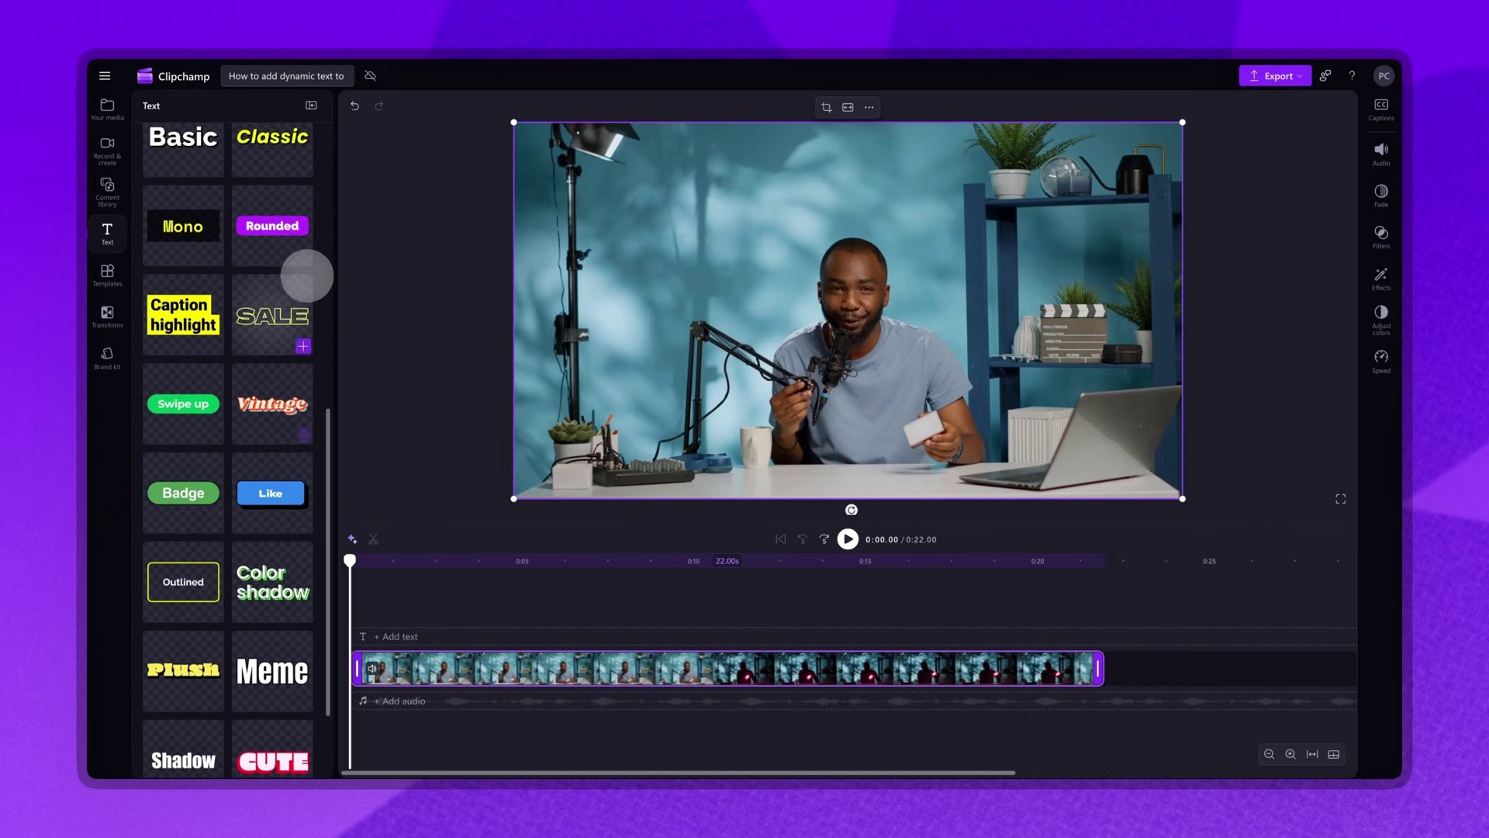
{"action": "scroll", "coordinate": [307, 275], "scroll_direction": "up", "scroll_amount": 2}
{"action": "scroll", "coordinate": [307, 274], "scroll_direction": "up", "scroll_amount": 2}
{"action": "scroll", "coordinate": [307, 275], "scroll_direction": "up", "scroll_amount": 2}
{"action": "scroll", "coordinate": [308, 276], "scroll_direction": "up", "scroll_amount": 3}
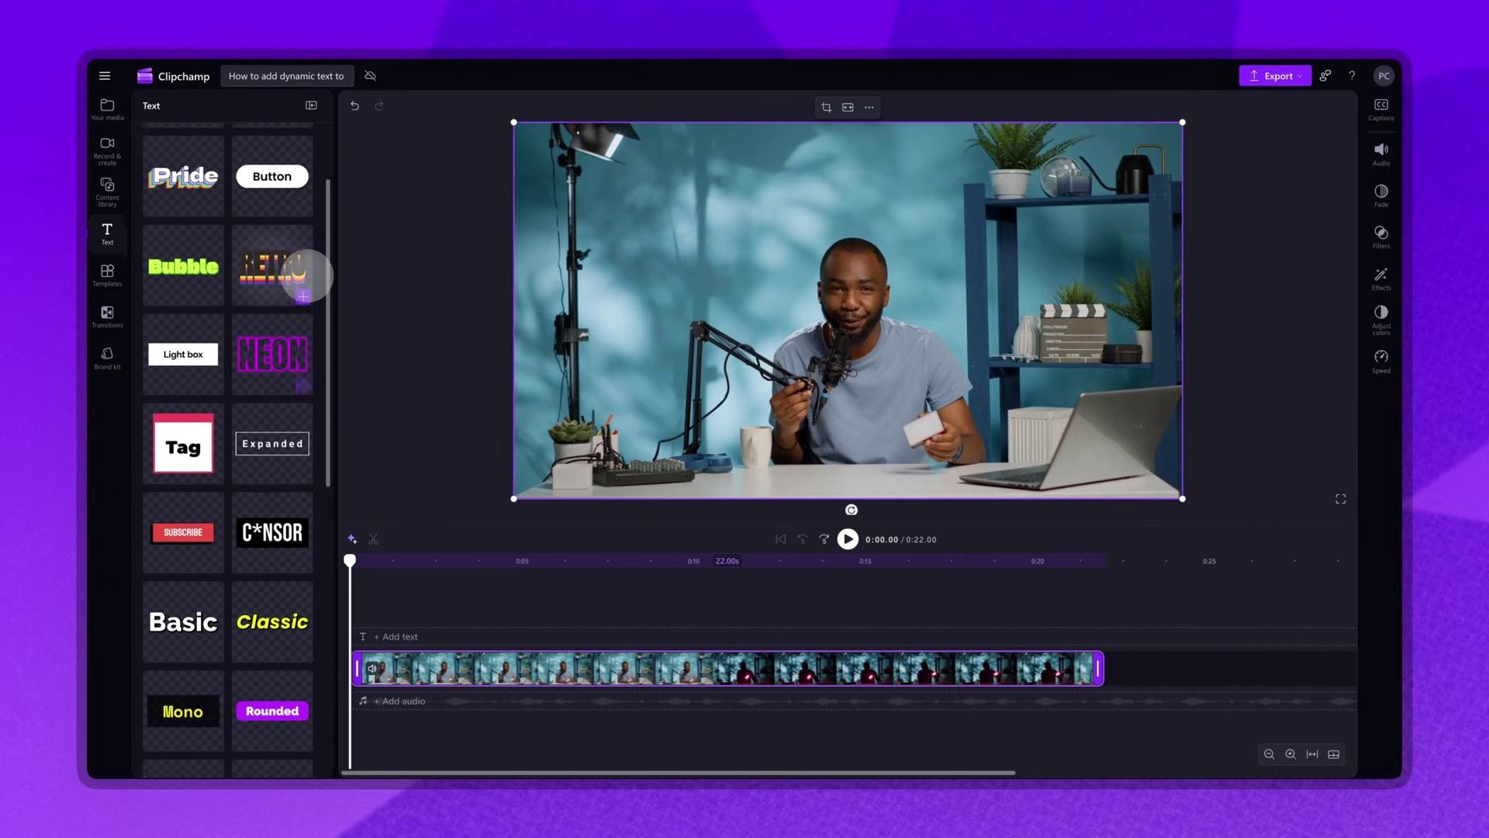
{"action": "scroll", "coordinate": [307, 274], "scroll_direction": "up", "scroll_amount": 2}
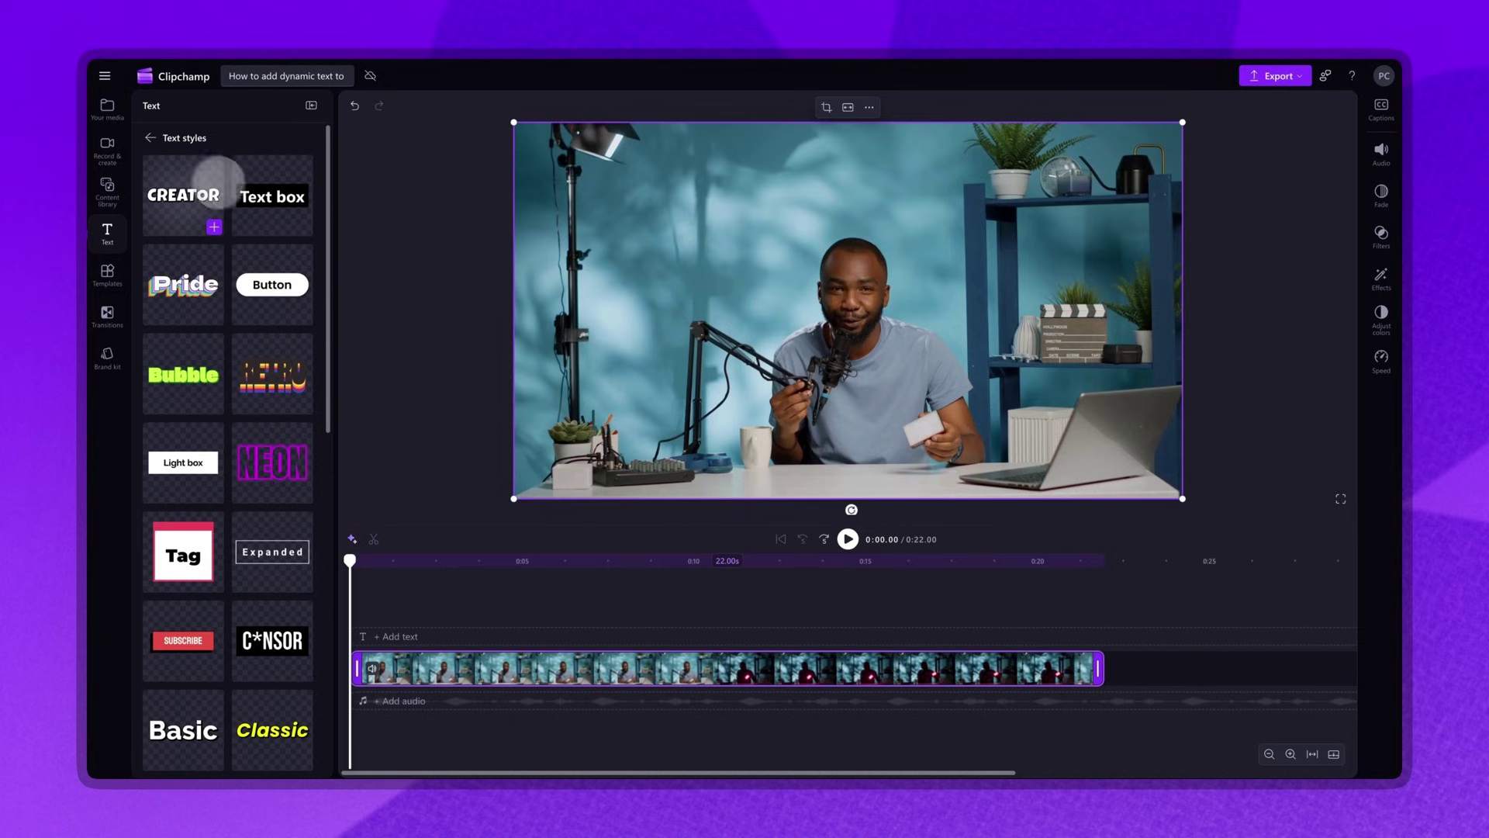
{"action": "left_click", "coordinate": [150, 138]}
{"action": "scroll", "coordinate": [229, 181], "scroll_direction": "down", "scroll_amount": 3}
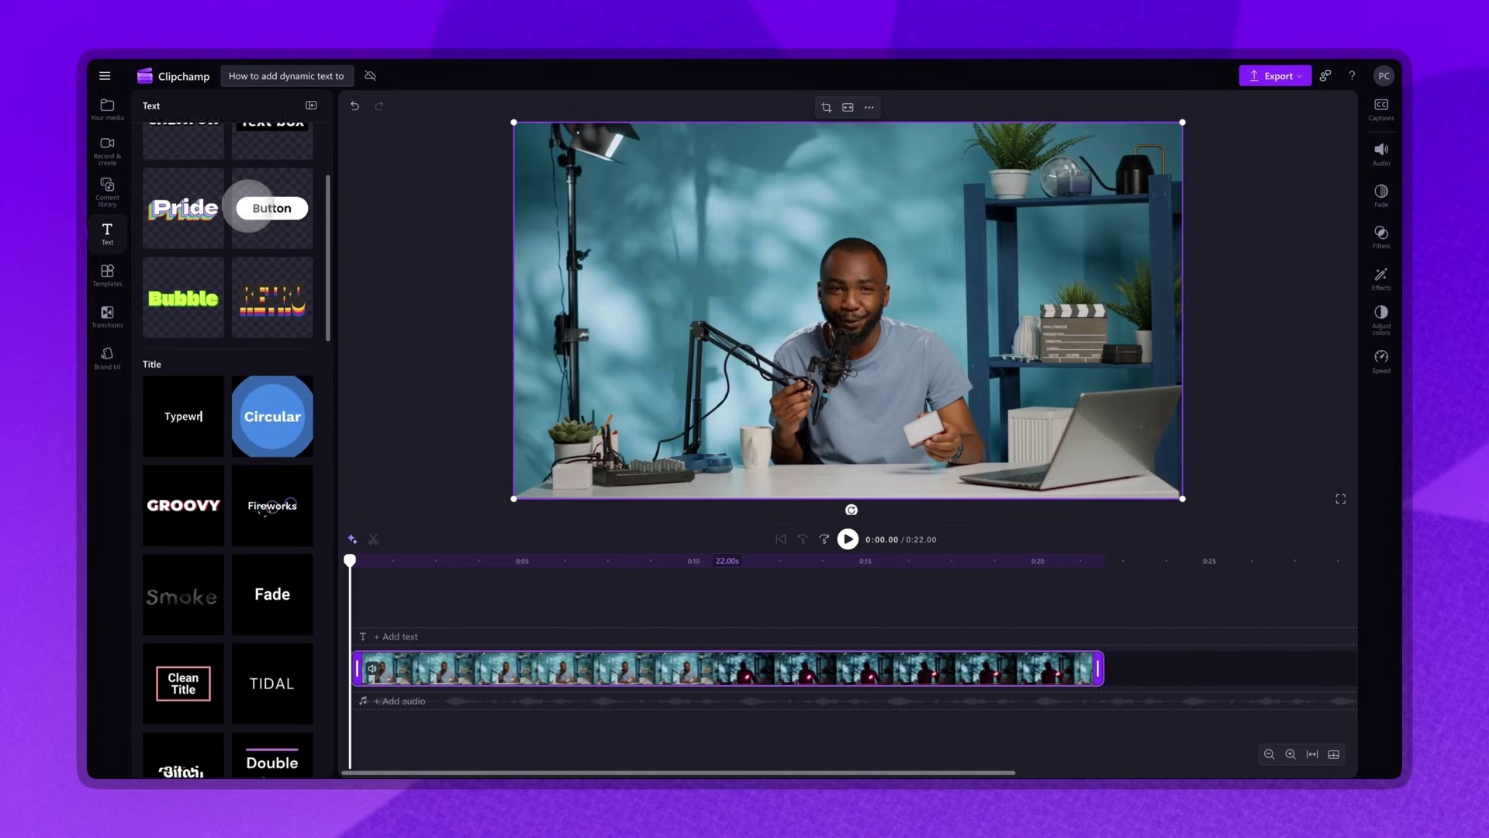
{"action": "scroll", "coordinate": [229, 181], "scroll_direction": "down", "scroll_amount": 3}
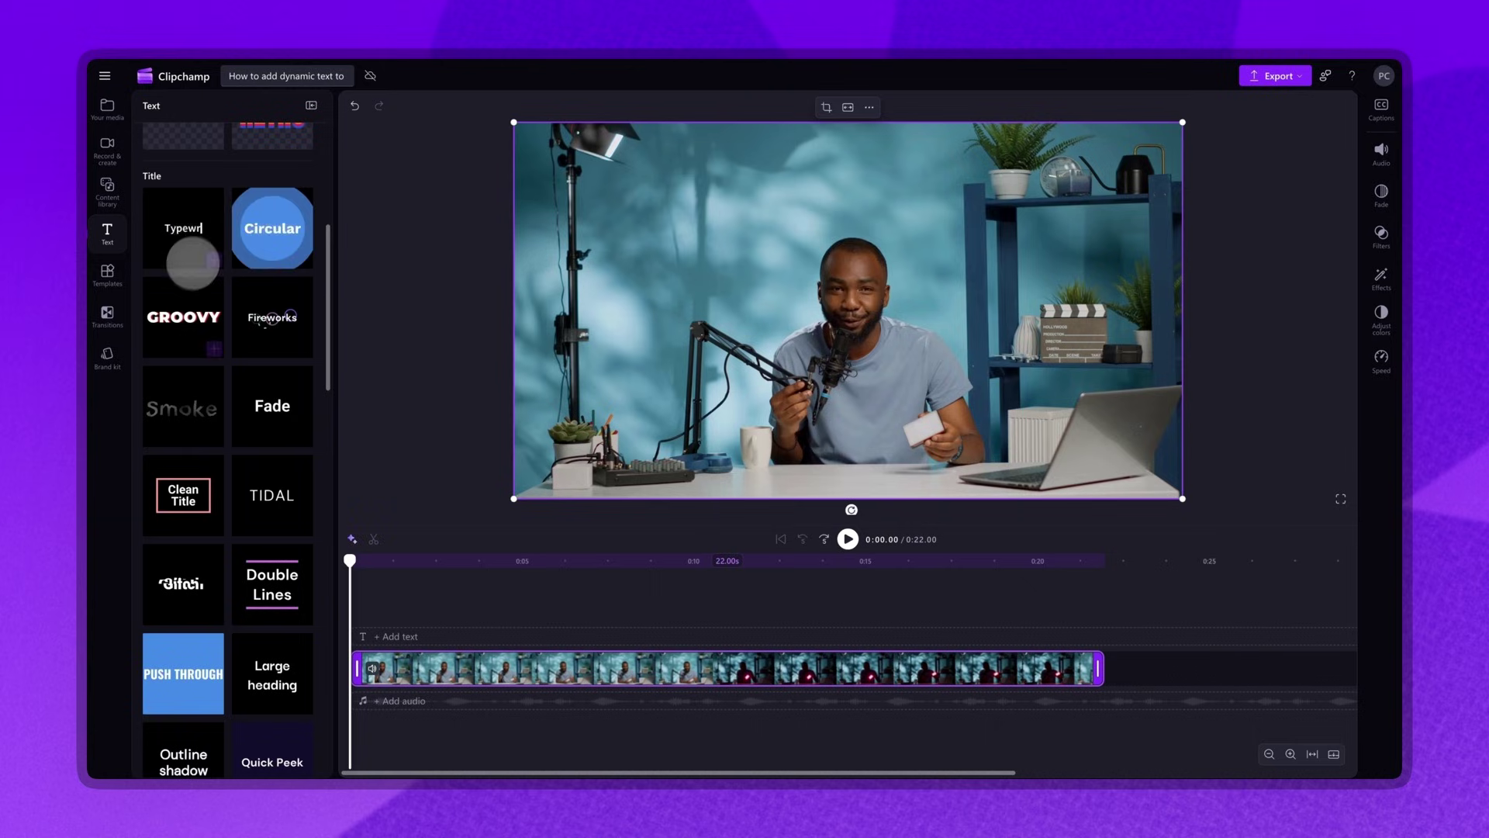
{"action": "mouse_move", "coordinate": [271, 684]}
{"action": "mouse_move", "coordinate": [270, 494]}
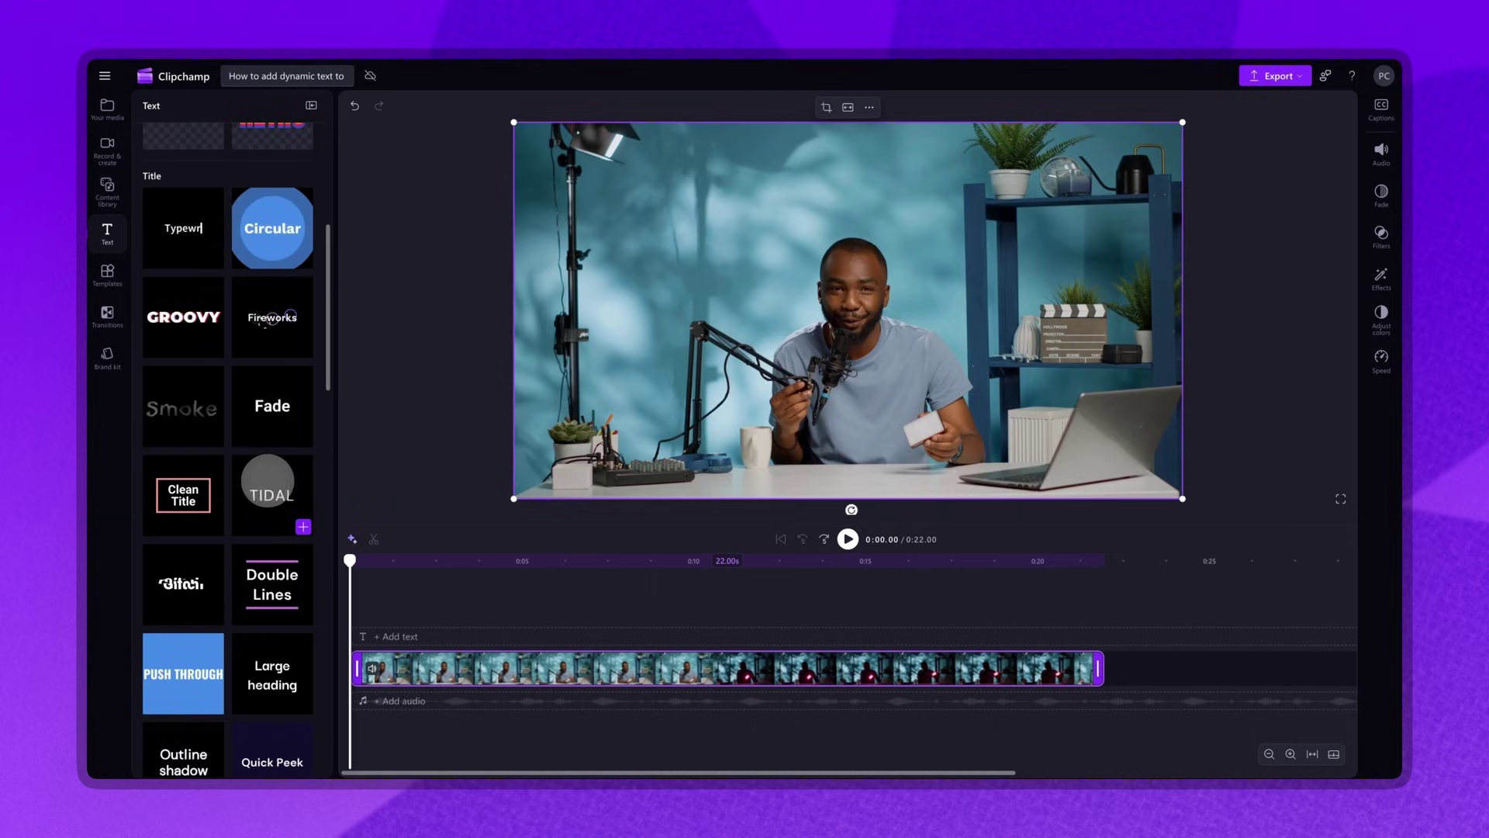
{"action": "scroll", "coordinate": [312, 566], "scroll_direction": "up", "scroll_amount": 4}
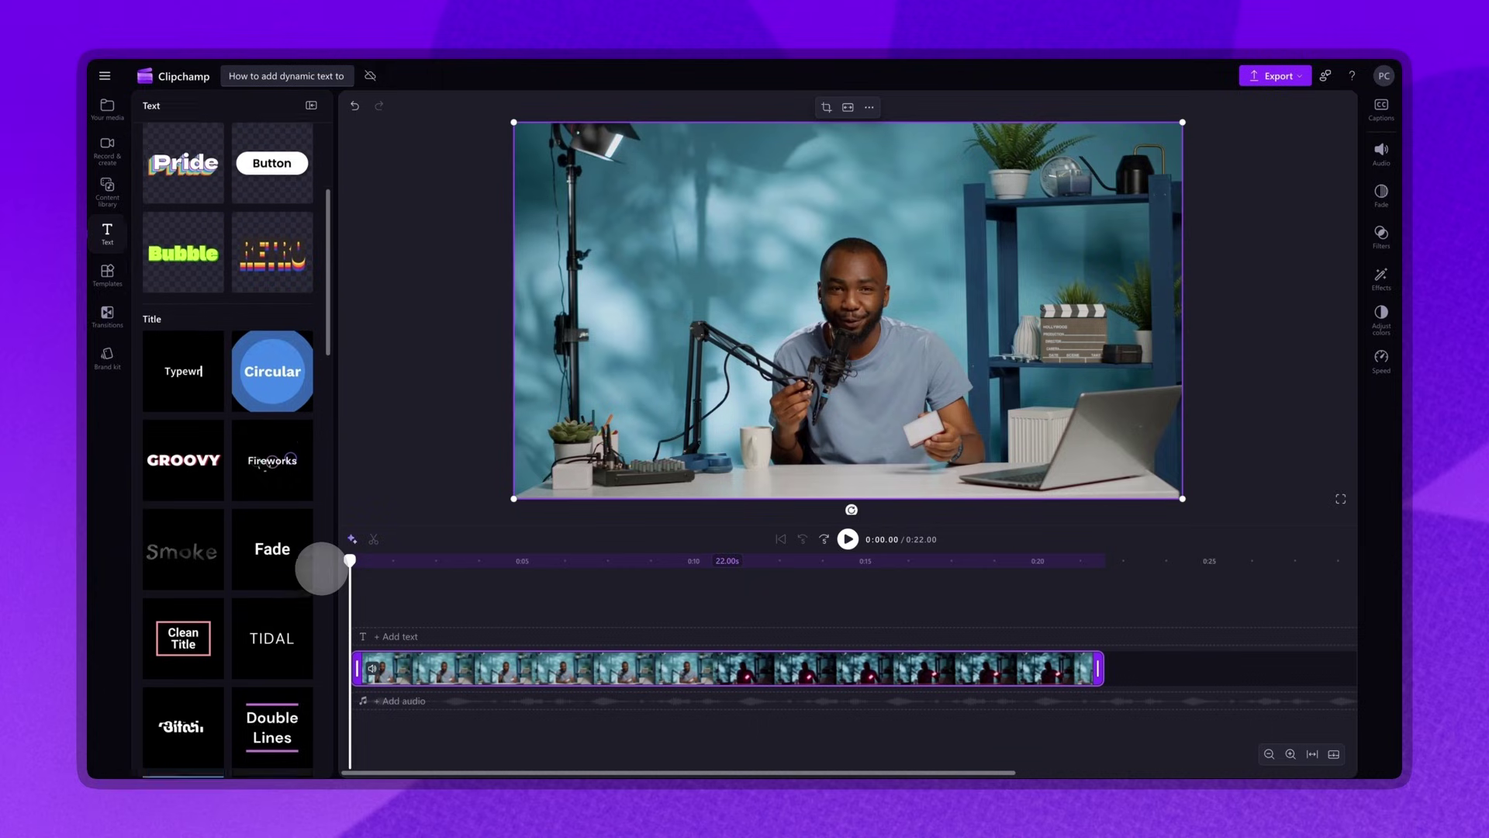
{"action": "scroll", "coordinate": [317, 566], "scroll_direction": "up", "scroll_amount": 4}
- Add the CREATOR text style above the video, start it slightly later, shorten it, and preview
{"action": "left_click", "coordinate": [289, 254]}
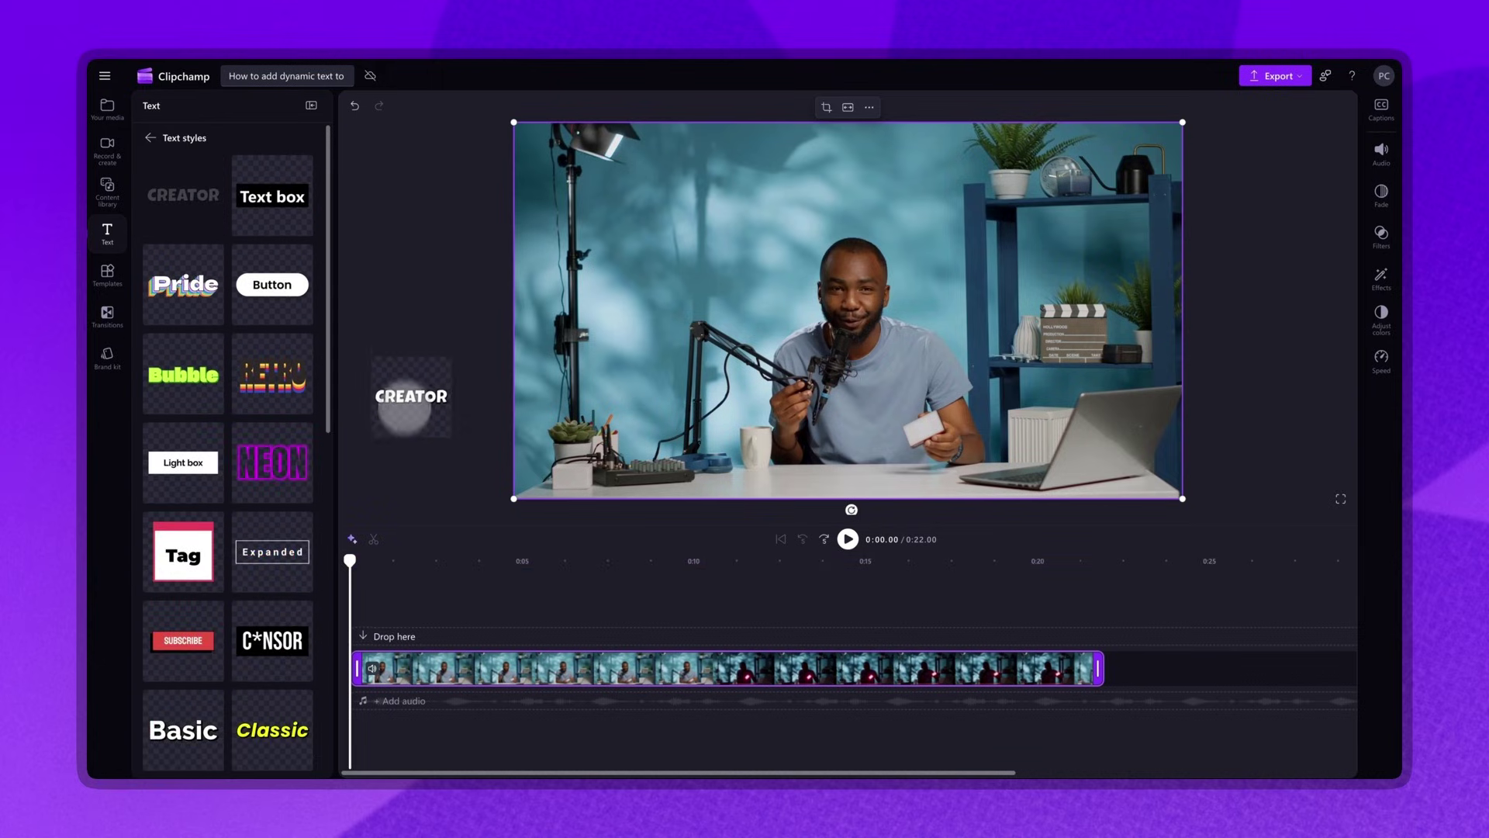
{"action": "left_click_drag", "start_coordinate": [178, 216], "coordinate": [376, 610]}
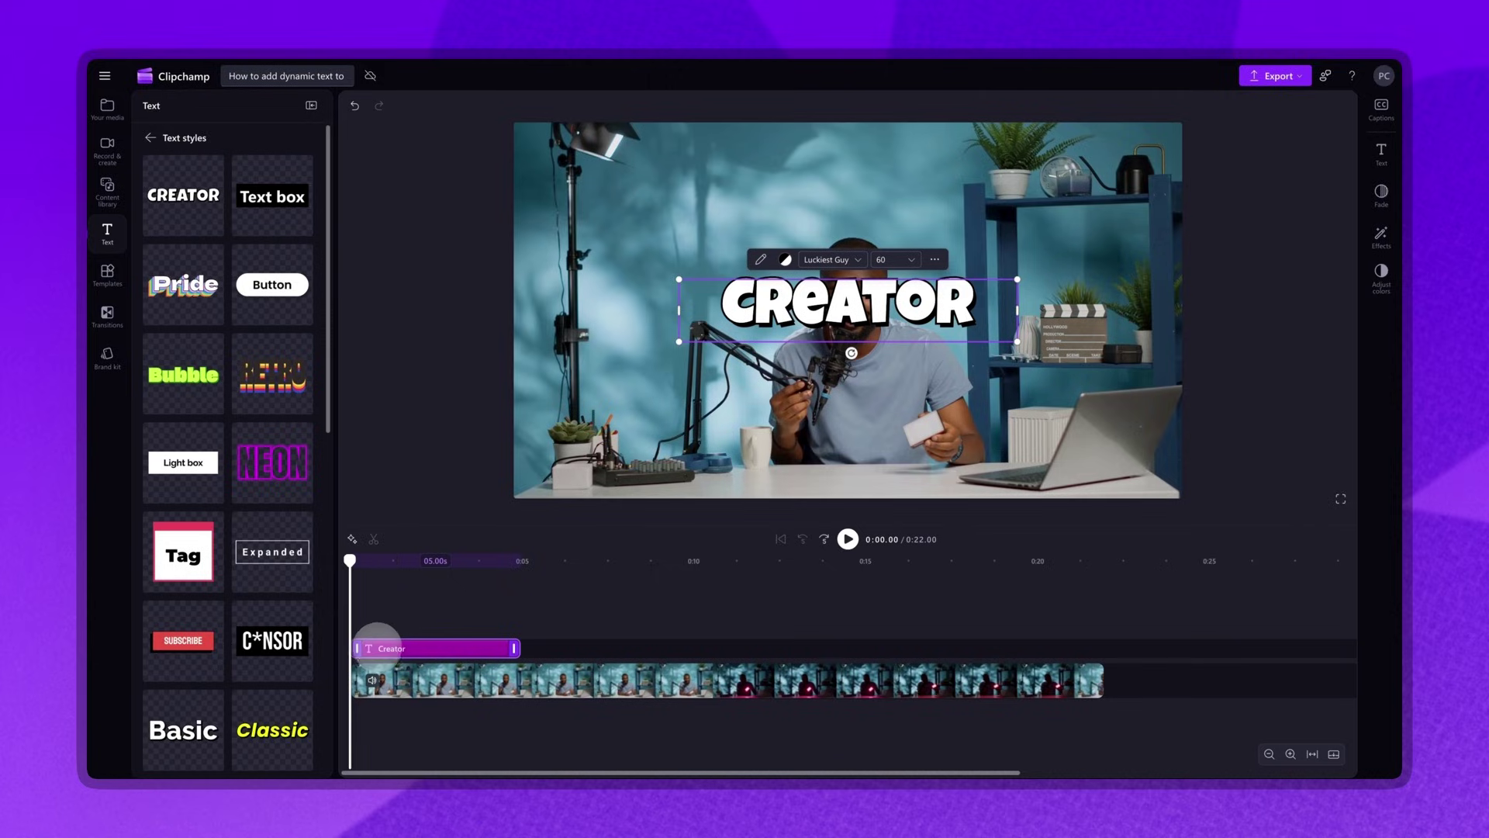
{"action": "left_click_drag", "start_coordinate": [379, 647], "coordinate": [379, 649]}
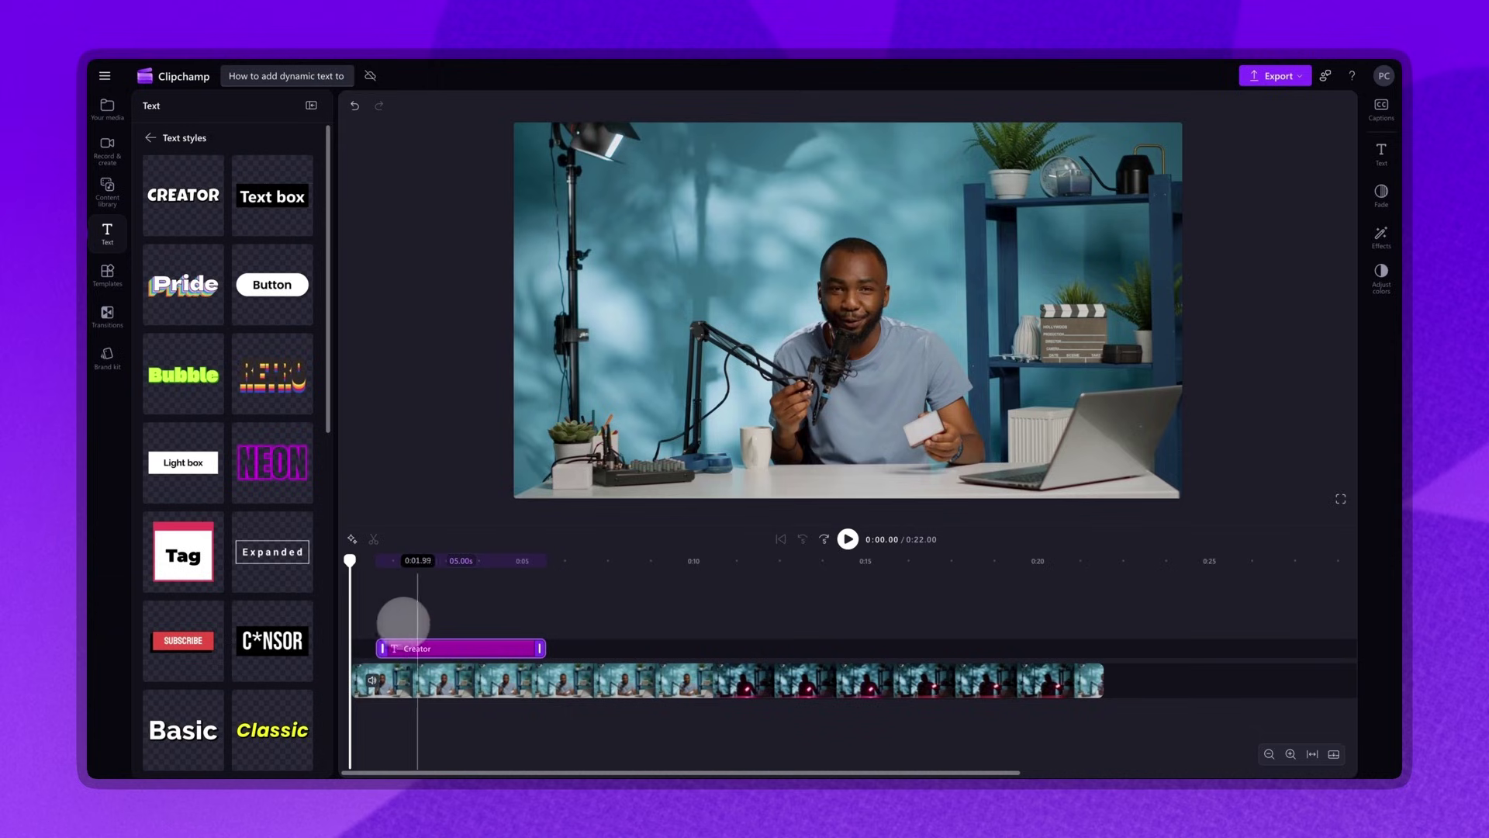
{"action": "left_click_drag", "start_coordinate": [539, 649], "coordinate": [464, 647]}
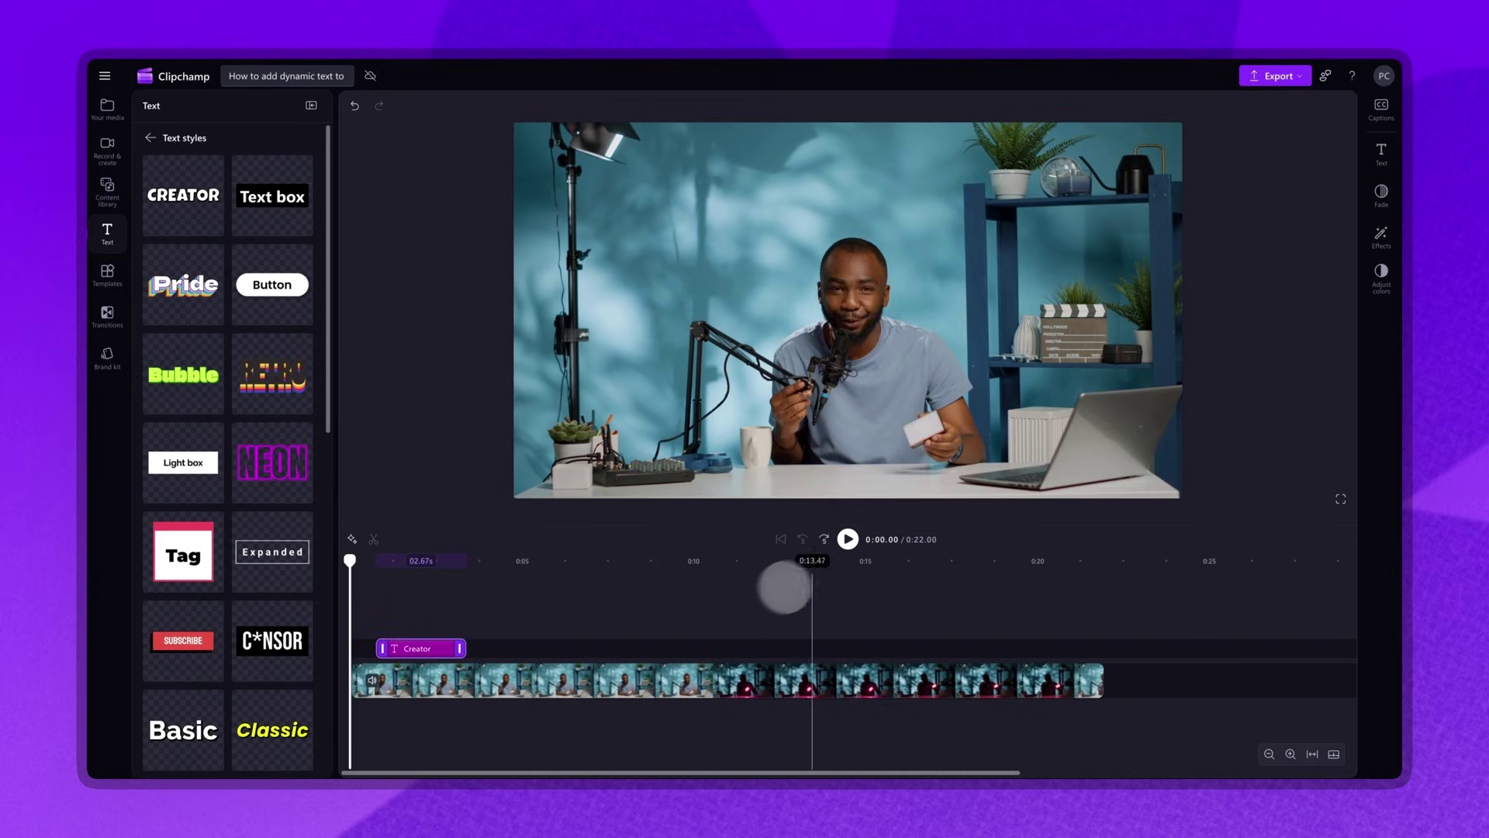
{"action": "left_click", "coordinate": [847, 539]}
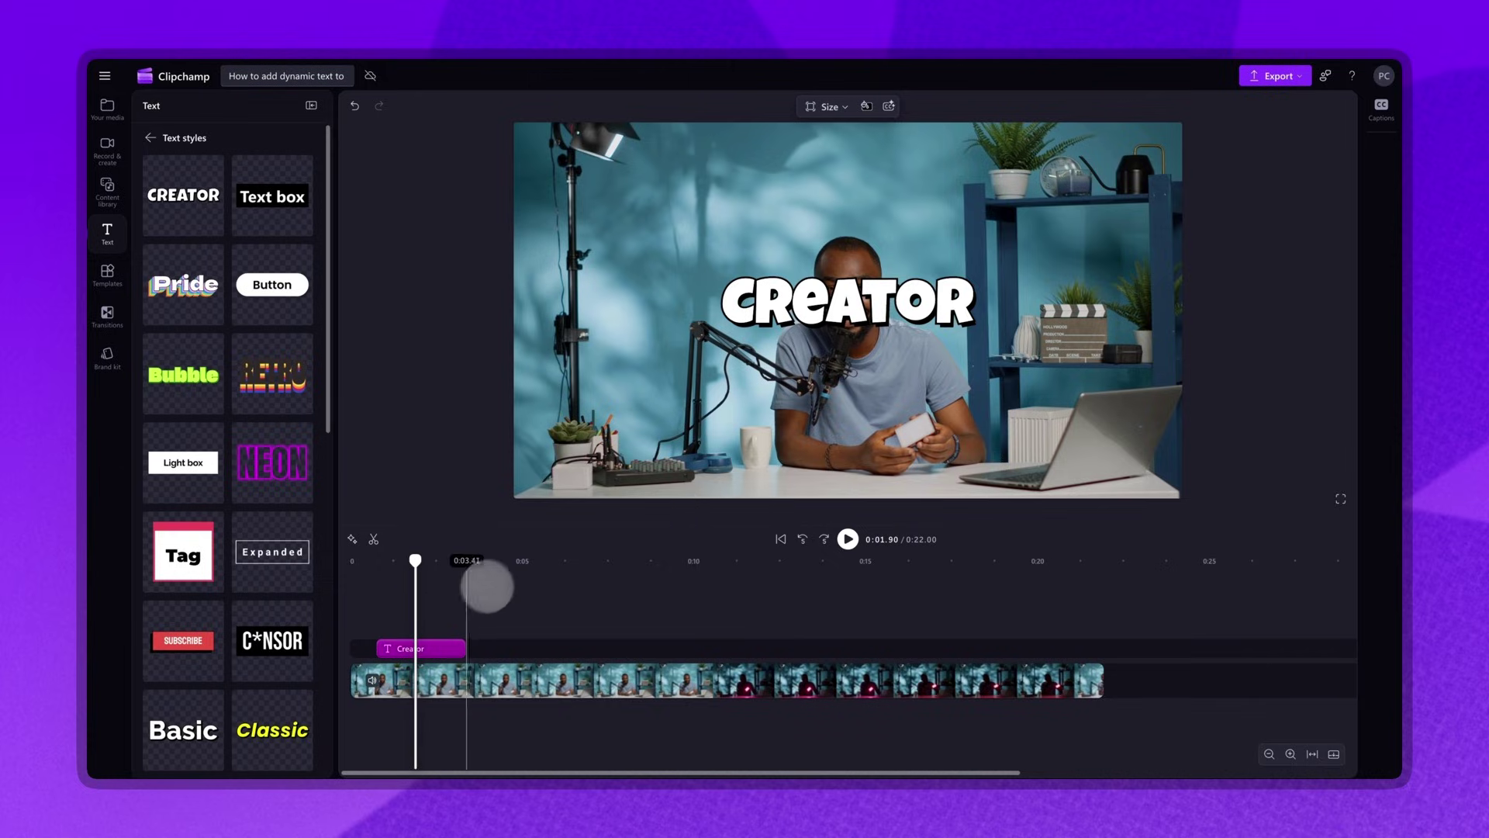
- Rewrite the Creator overlay to read DYNAMIC TEXT across two lines
{"action": "left_click", "coordinate": [431, 647]}
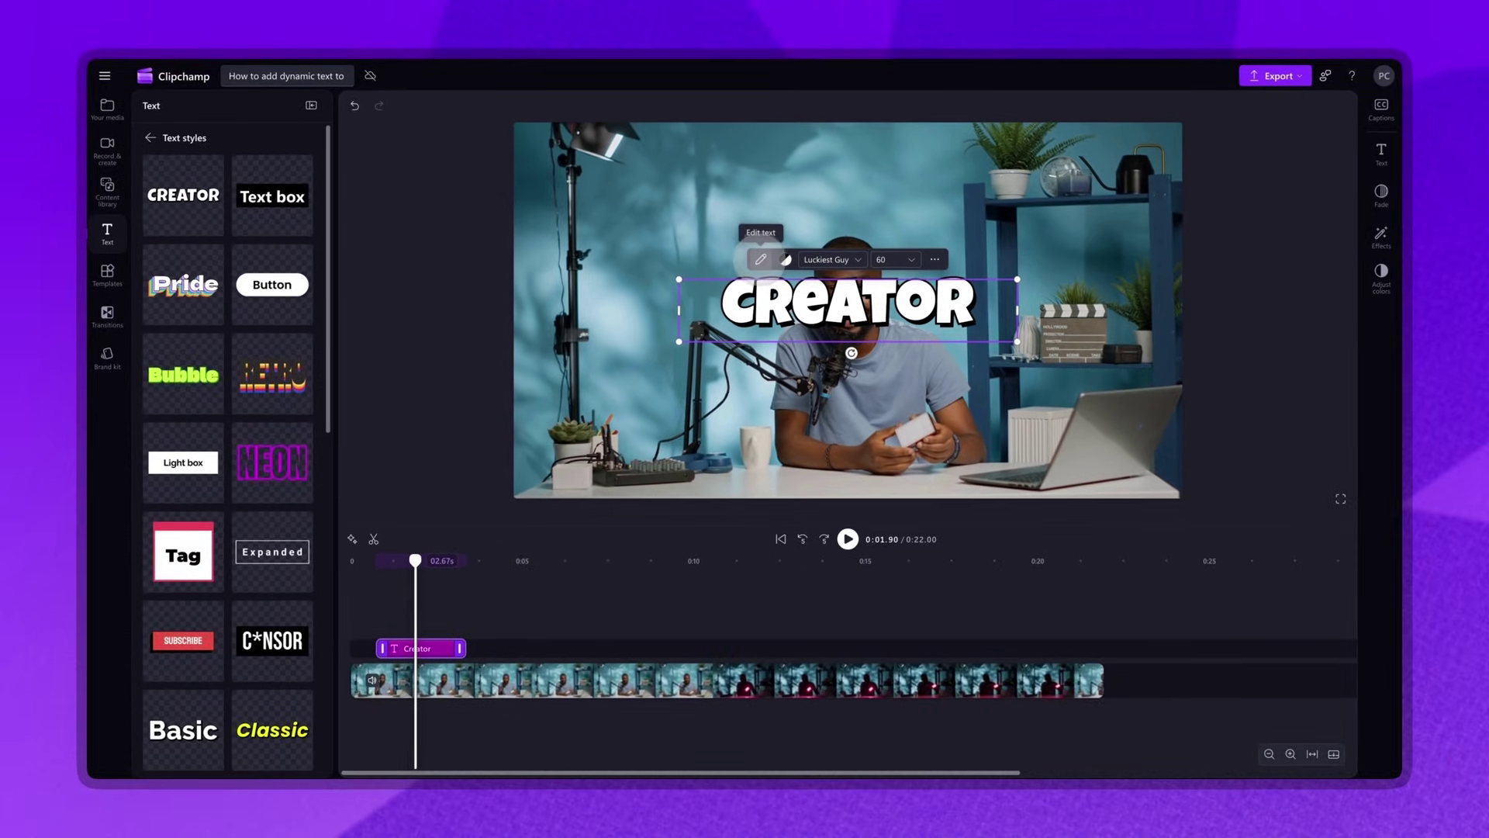
{"action": "left_click", "coordinate": [759, 259]}
{"action": "type", "text": "D"}
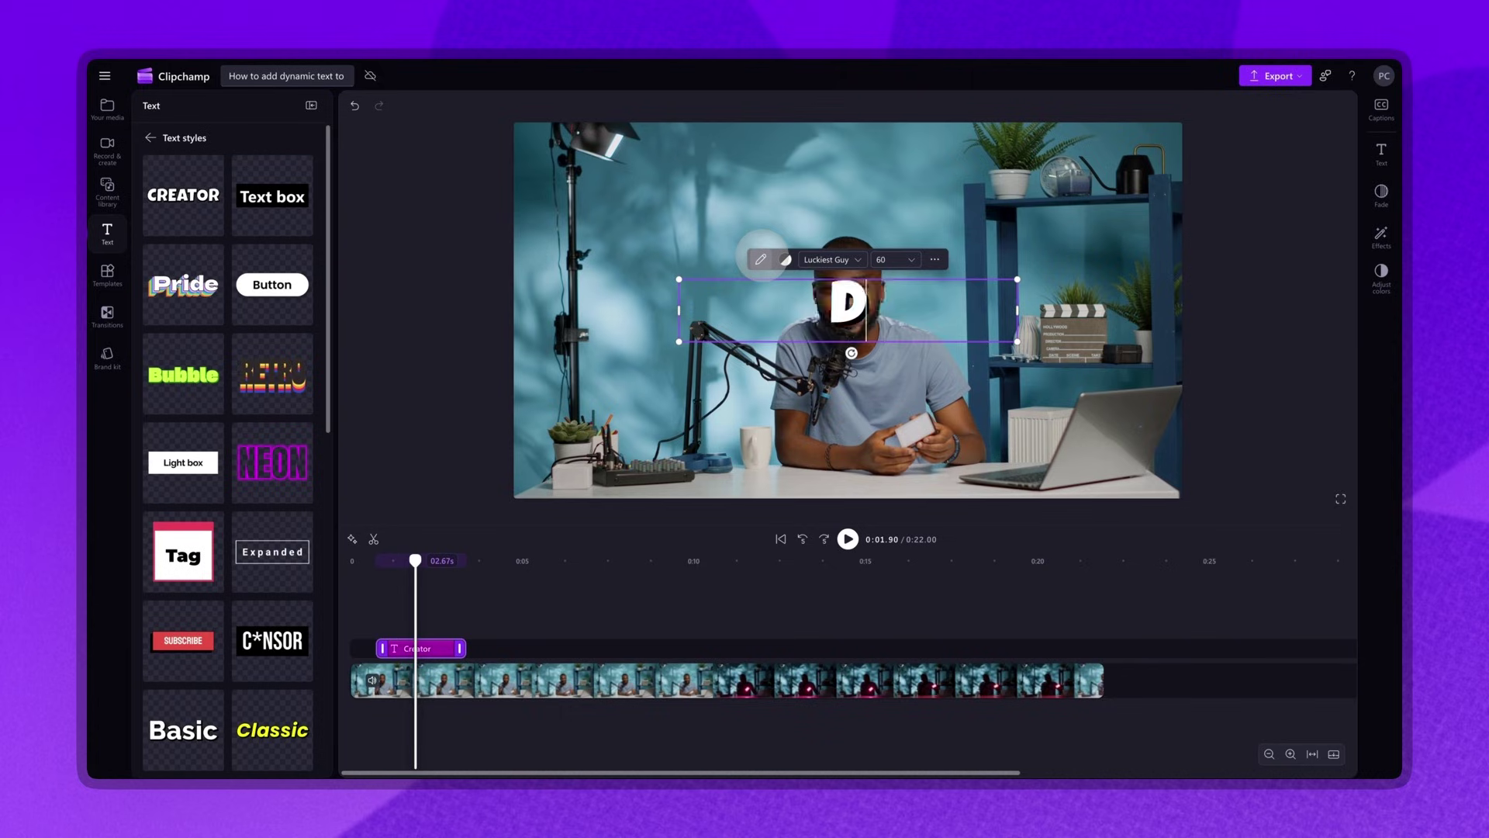
{"action": "type", "text": "YNAMIC"}
{"action": "key", "text": "Return"}
{"action": "type", "text": "TE"}
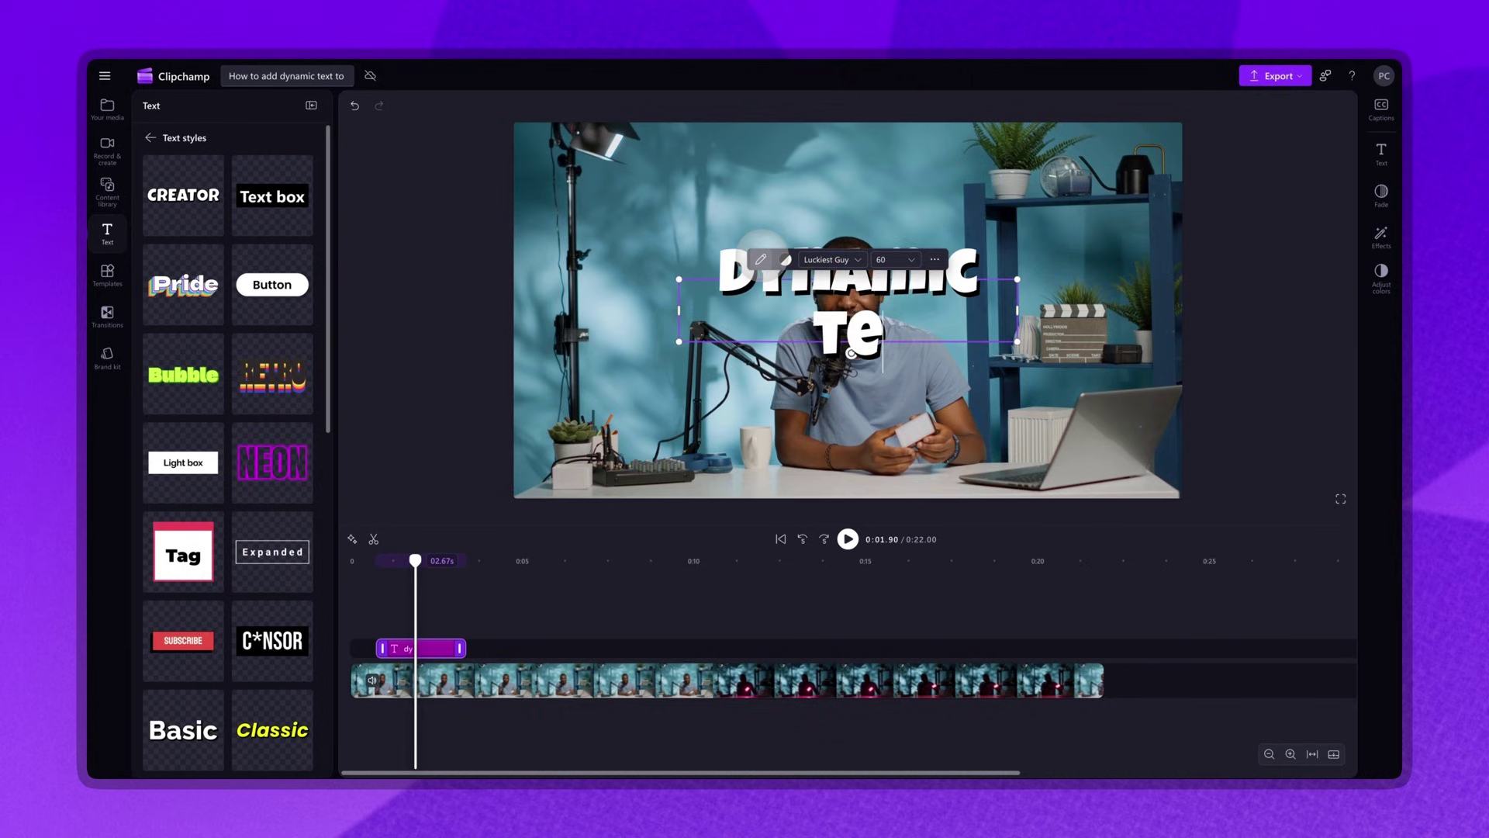
{"action": "type", "text": "XT"}
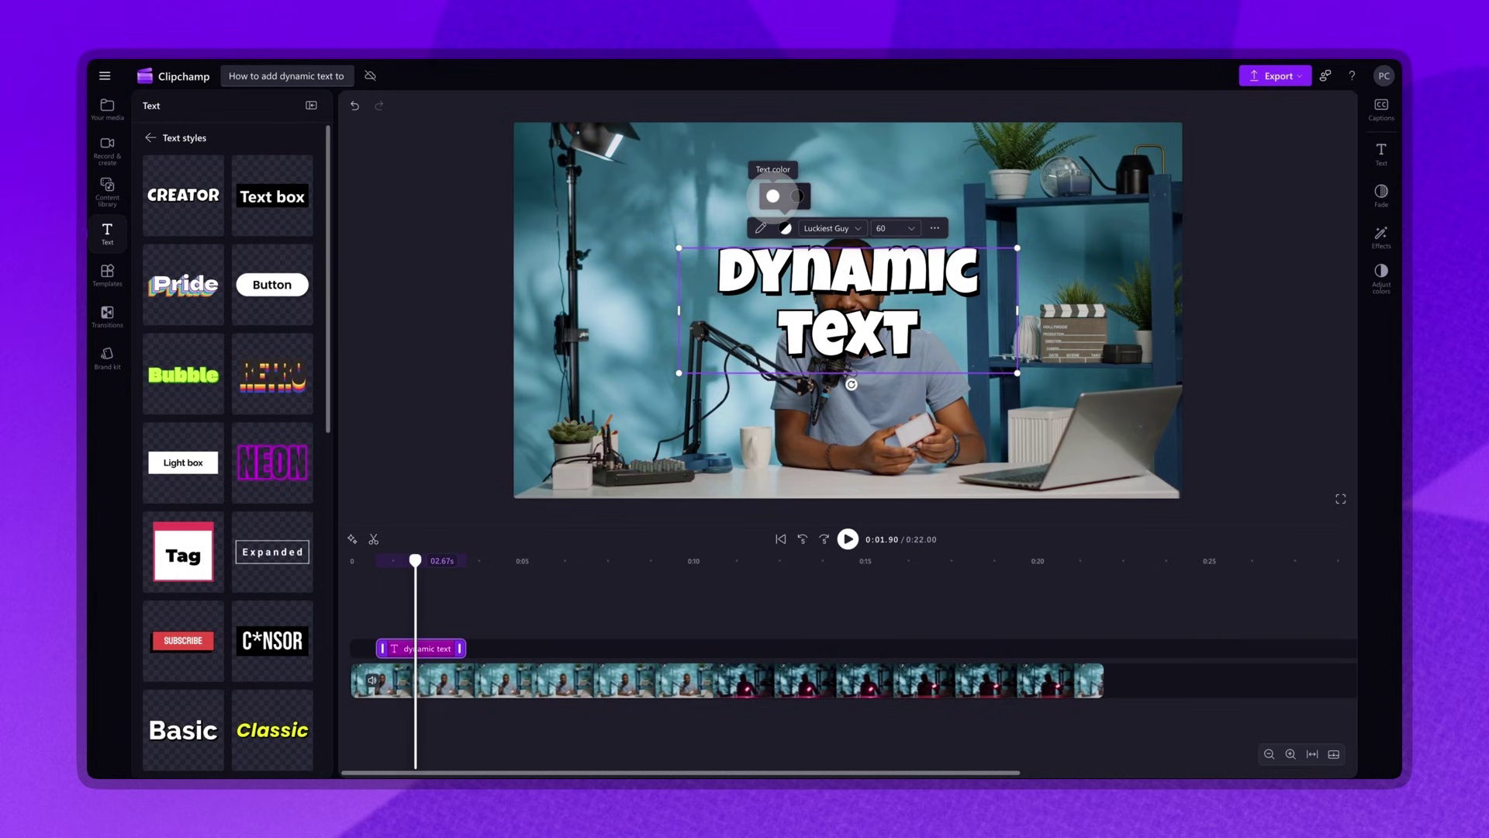
- Try preset title colours: purple, yellow, brighter yellow, and the wall's blue
{"action": "left_click", "coordinate": [773, 196]}
{"action": "left_click", "coordinate": [838, 117]}
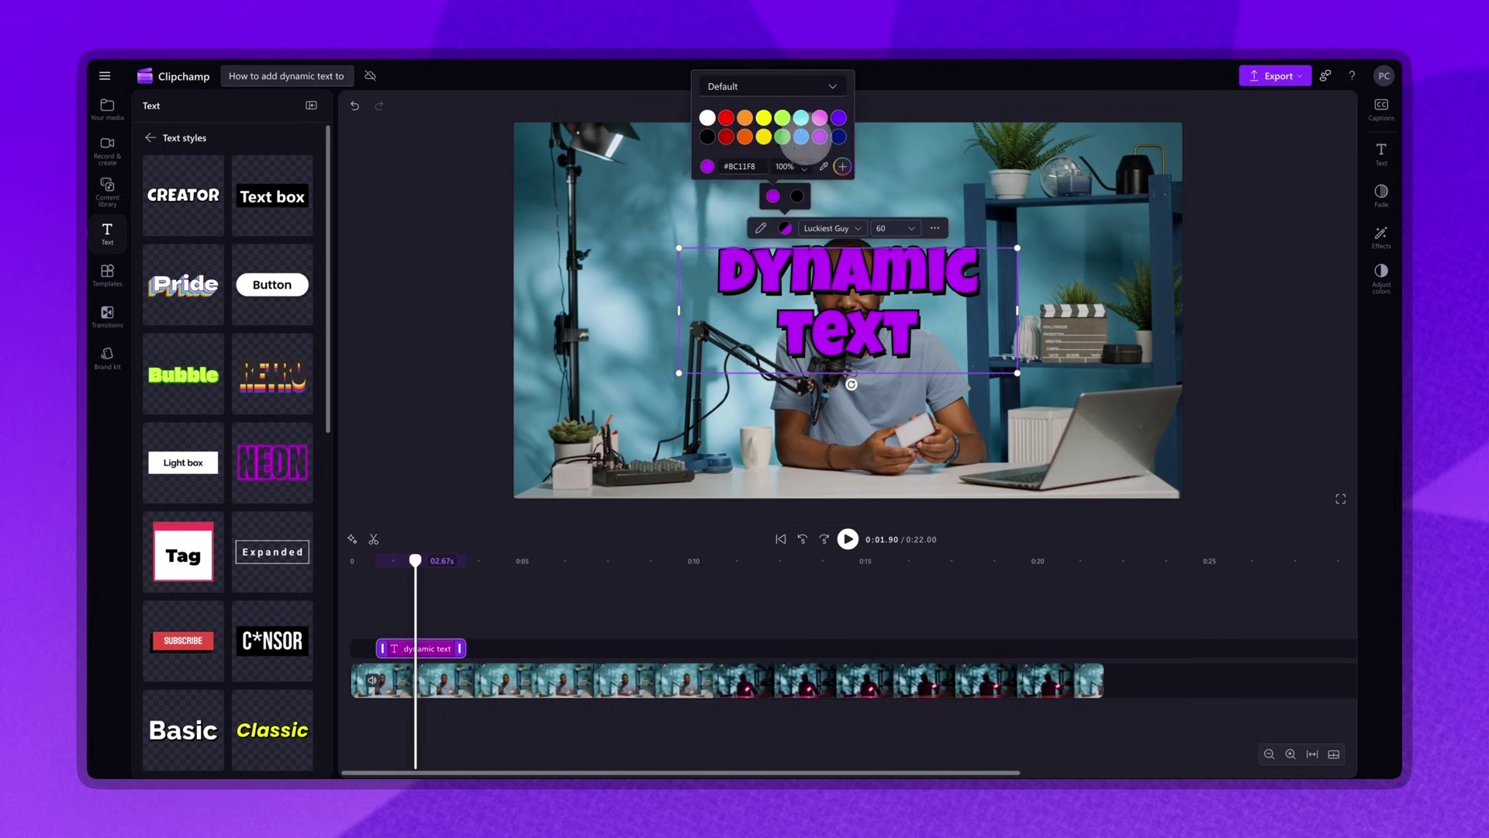
{"action": "left_click", "coordinate": [802, 137]}
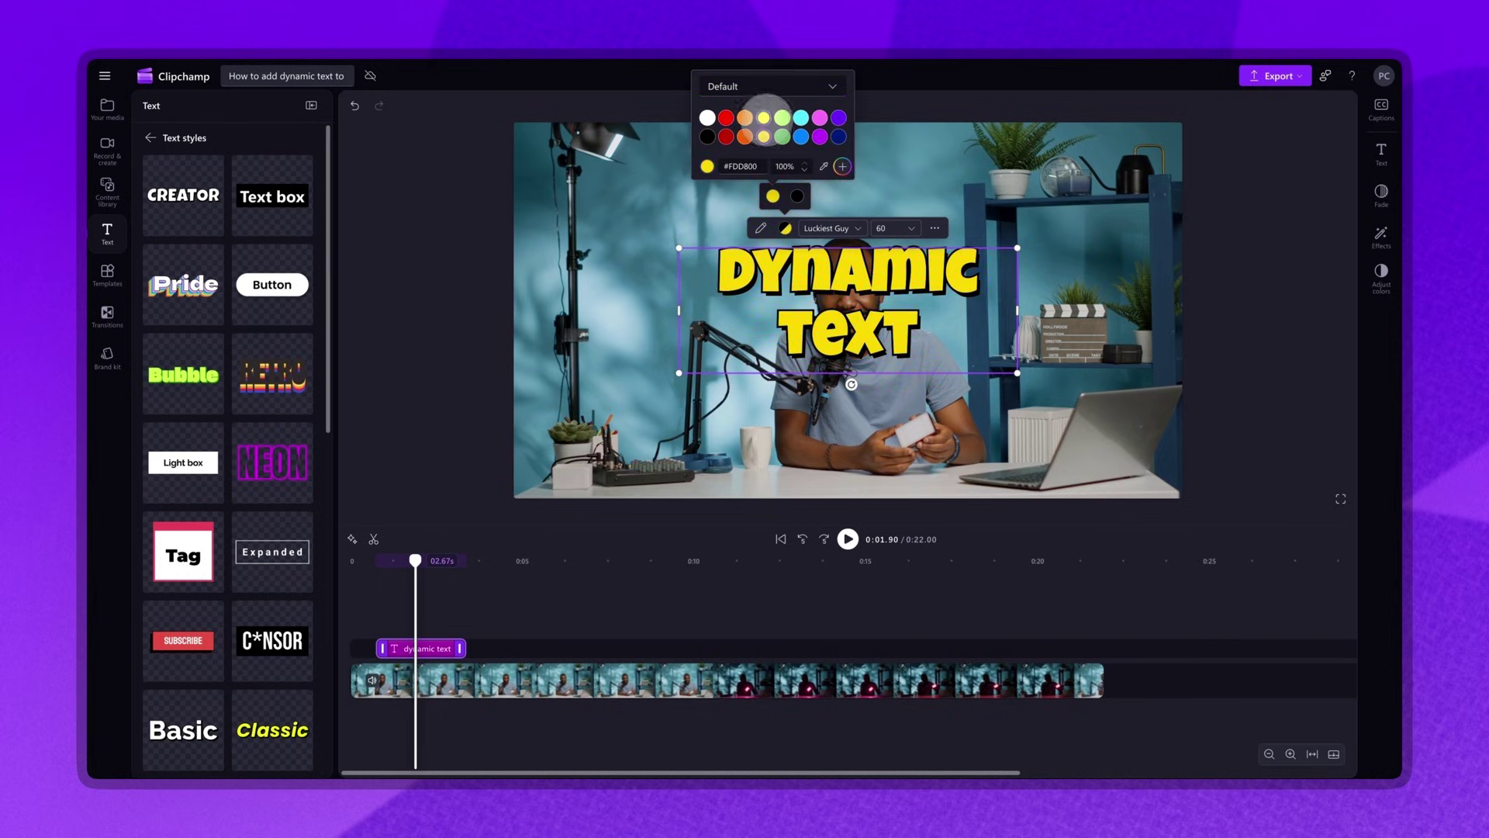
{"action": "left_click", "coordinate": [763, 116]}
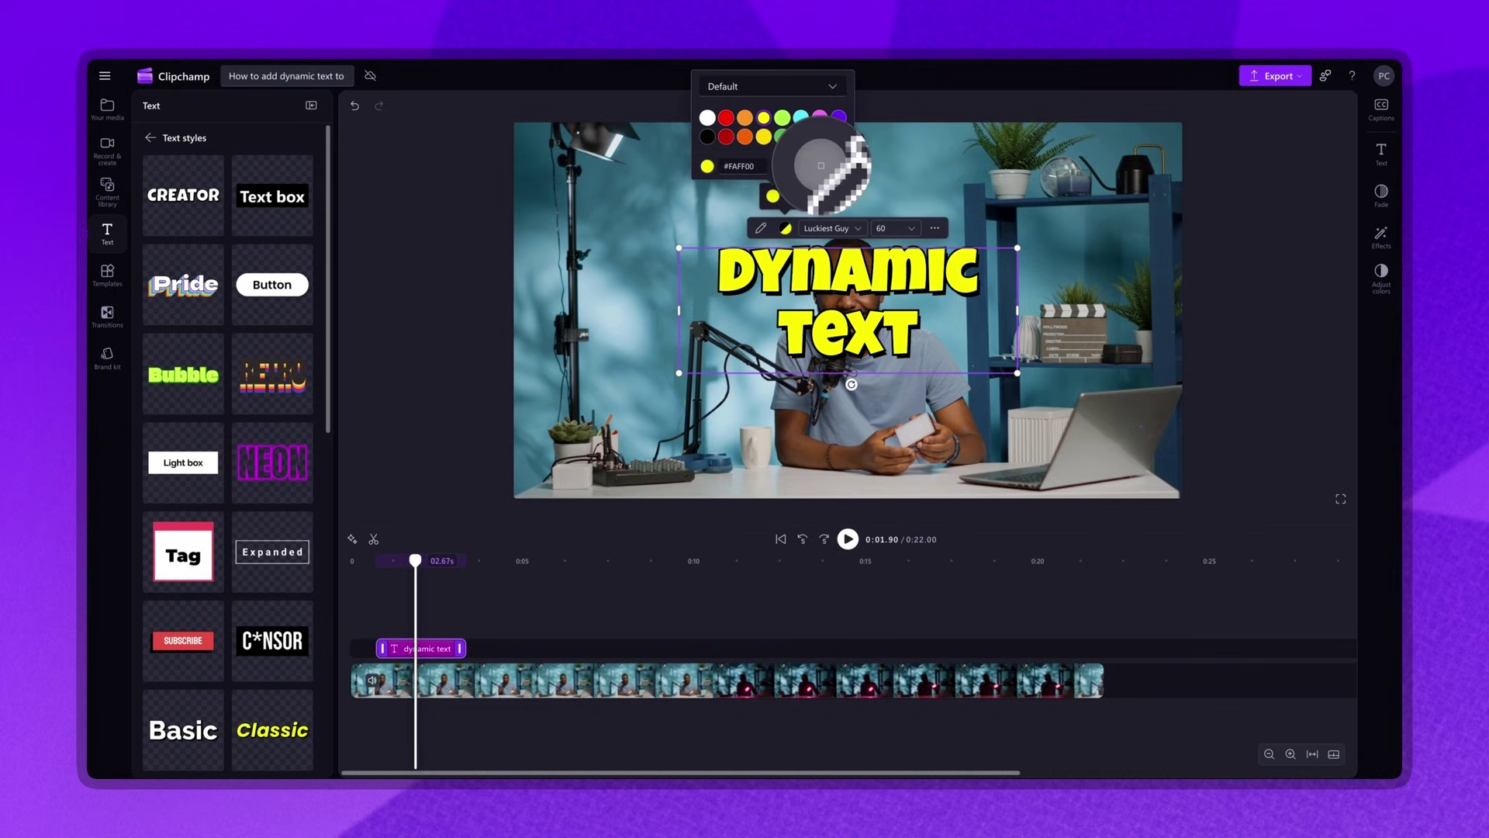
{"action": "left_click", "coordinate": [921, 177]}
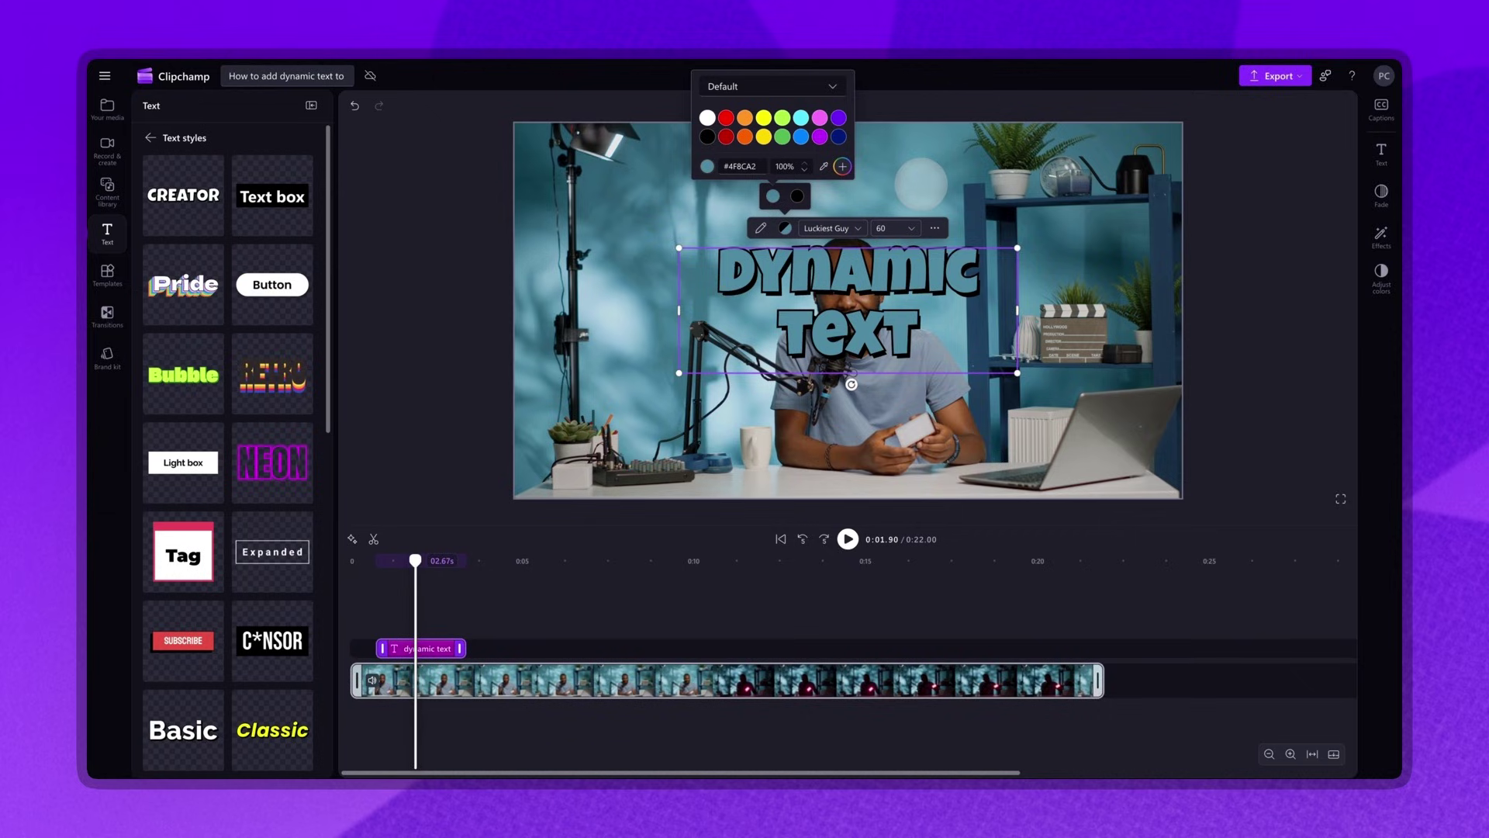
- Set the title text to pure white #FFFFFF with the custom colour picker
{"action": "left_click", "coordinate": [842, 166]}
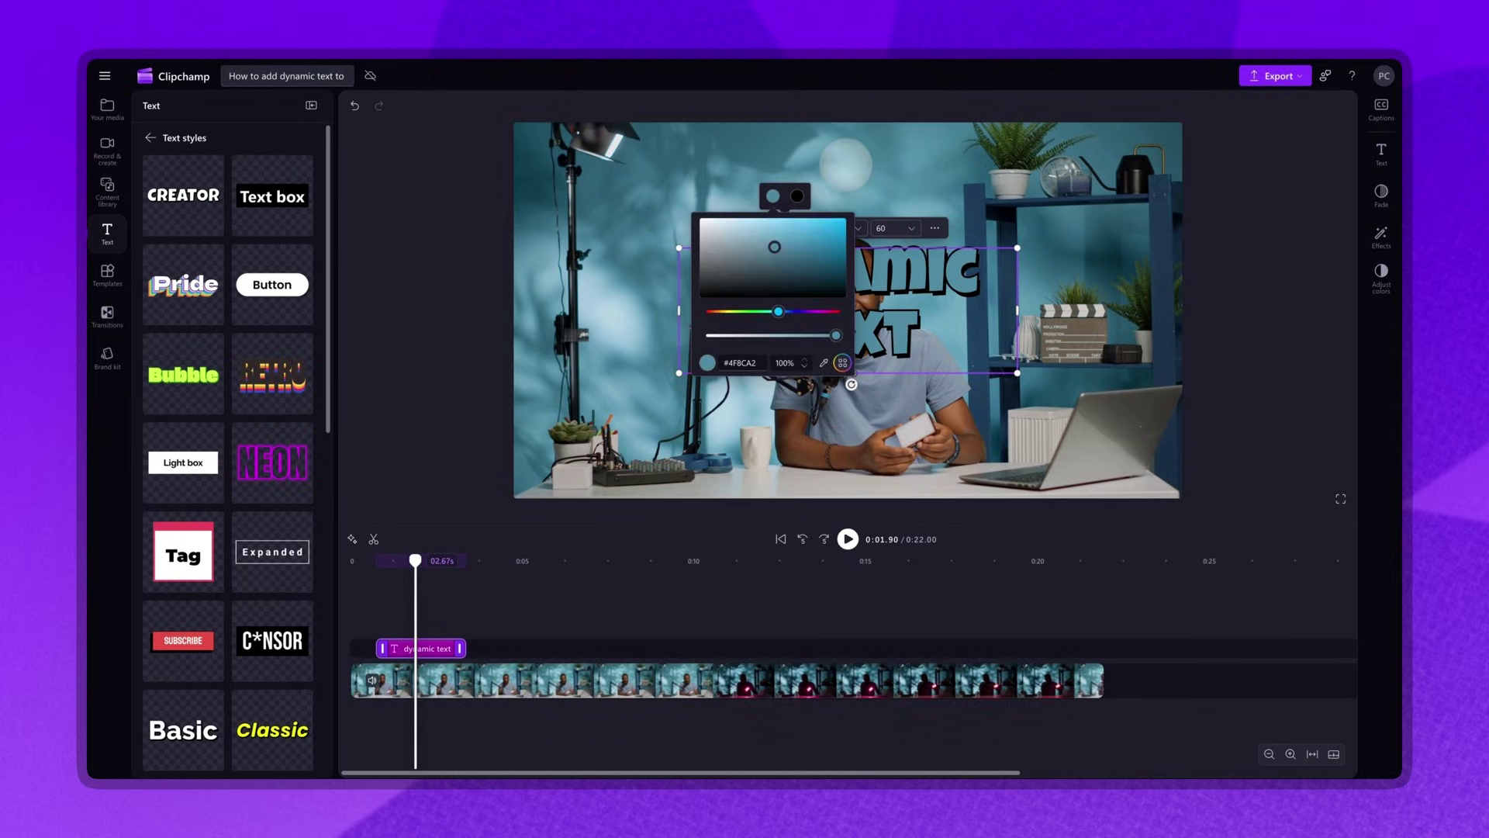
{"action": "left_click", "coordinate": [793, 231]}
{"action": "left_click_drag", "start_coordinate": [778, 310], "coordinate": [813, 311]}
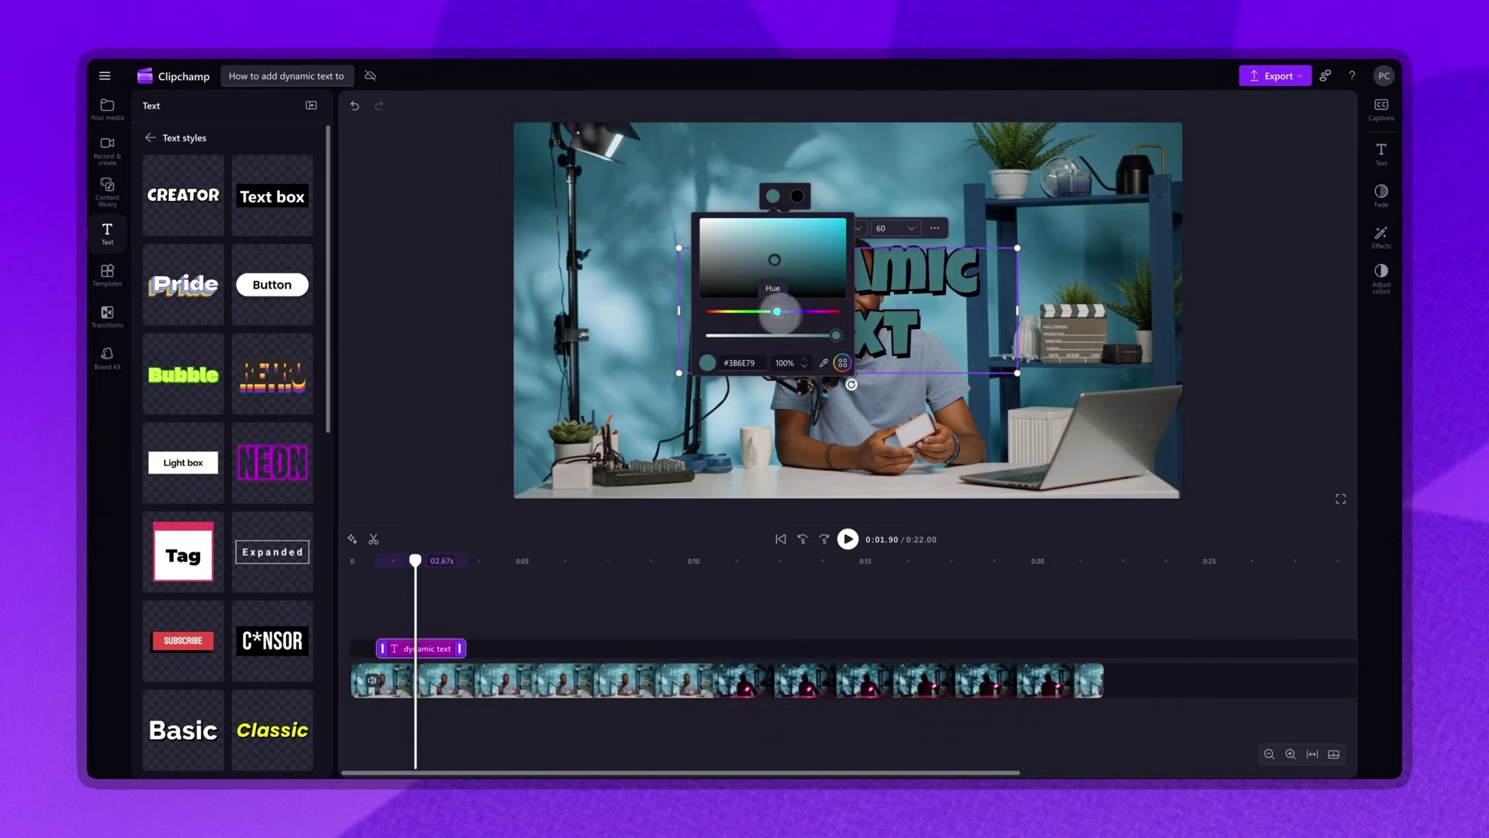
{"action": "left_click", "coordinate": [775, 261]}
{"action": "left_click_drag", "start_coordinate": [775, 262], "coordinate": [698, 217]}
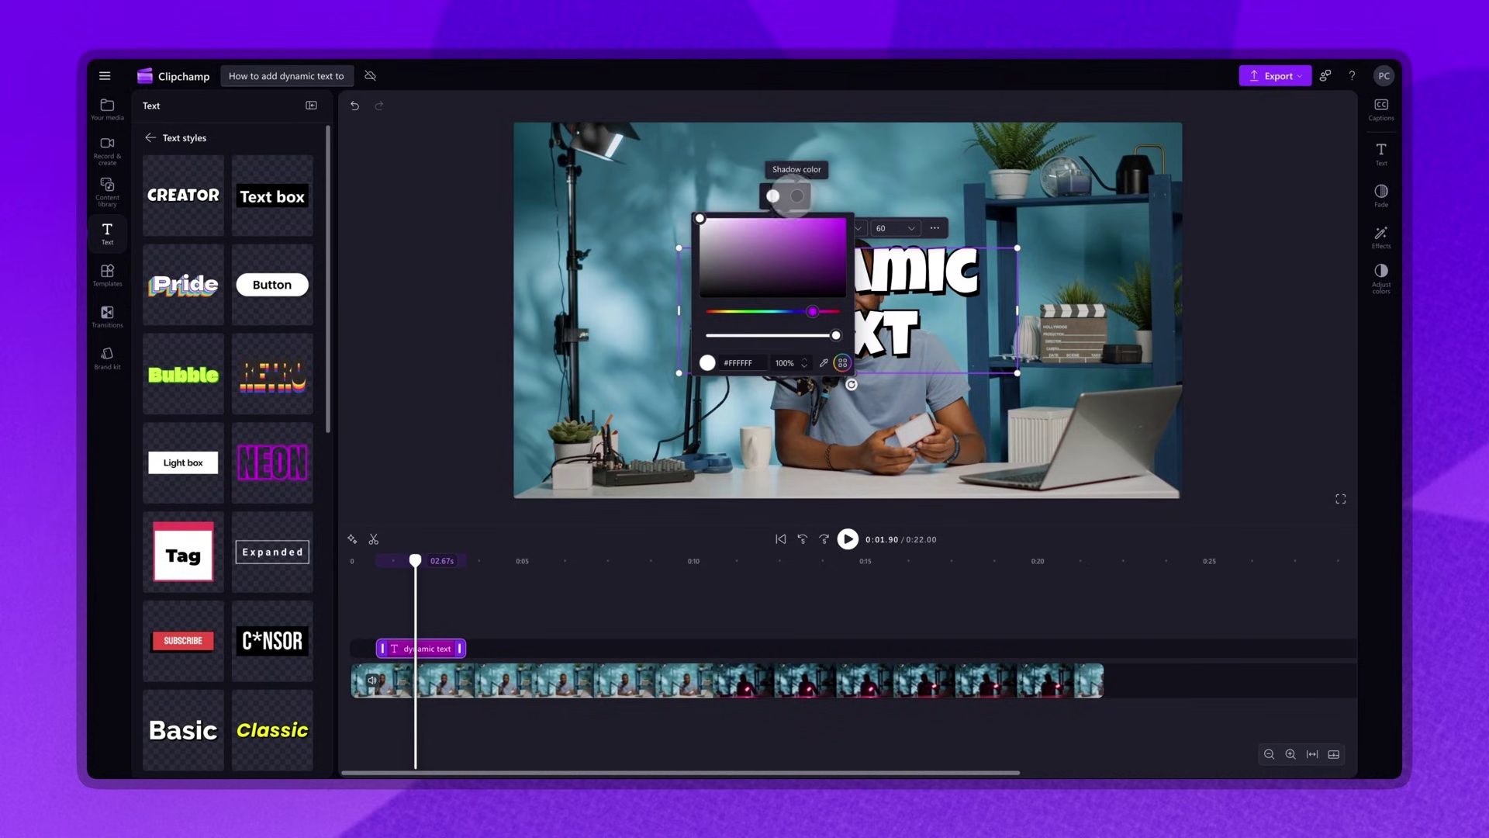
{"action": "left_click", "coordinate": [796, 195]}
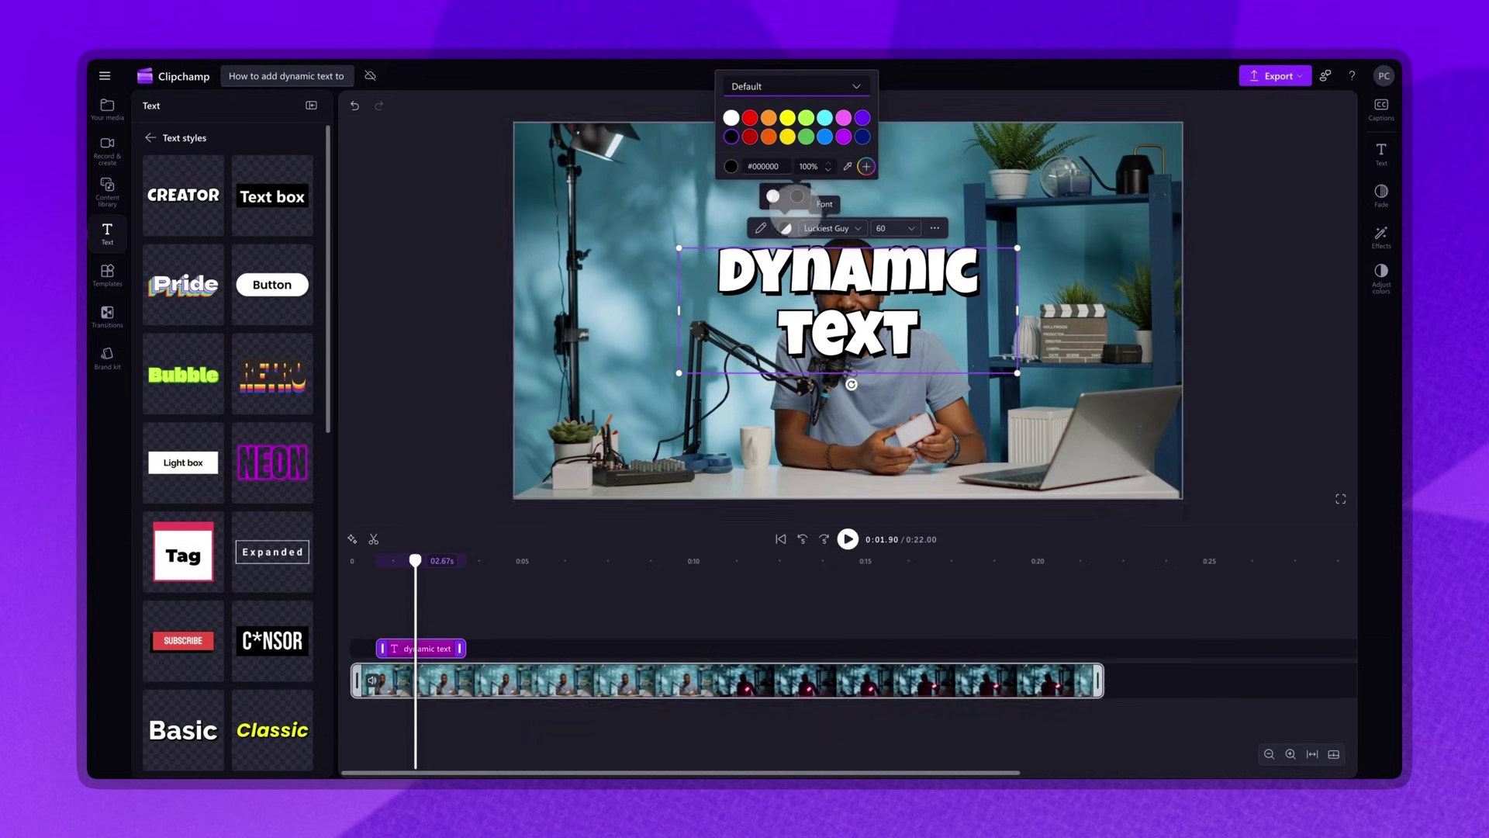
{"action": "left_click", "coordinate": [861, 228]}
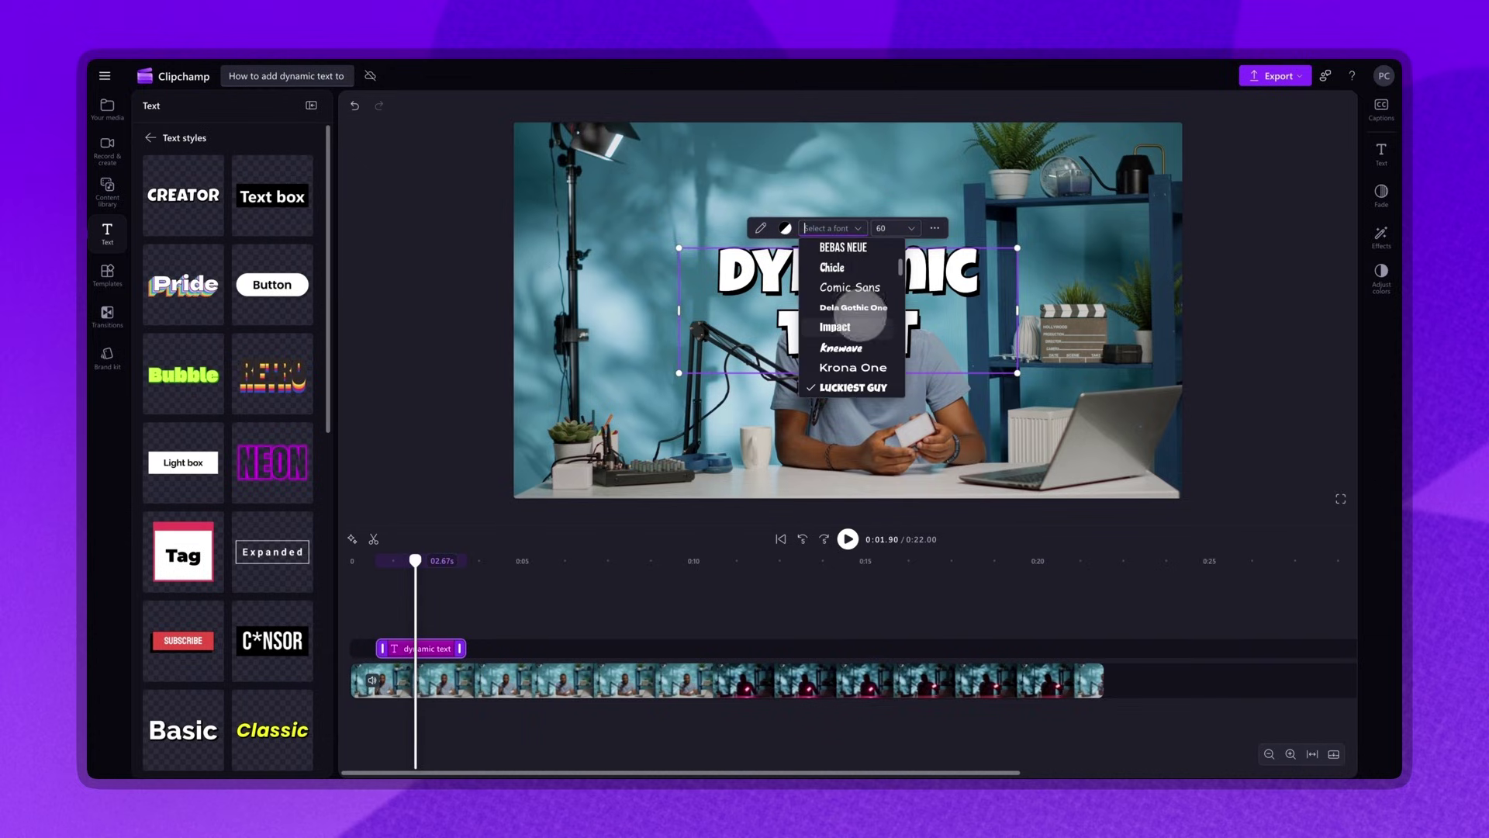
{"action": "scroll", "coordinate": [863, 303], "scroll_direction": "down", "scroll_amount": 5}
{"action": "scroll", "coordinate": [861, 326], "scroll_direction": "down", "scroll_amount": 1}
{"action": "left_click", "coordinate": [840, 363]}
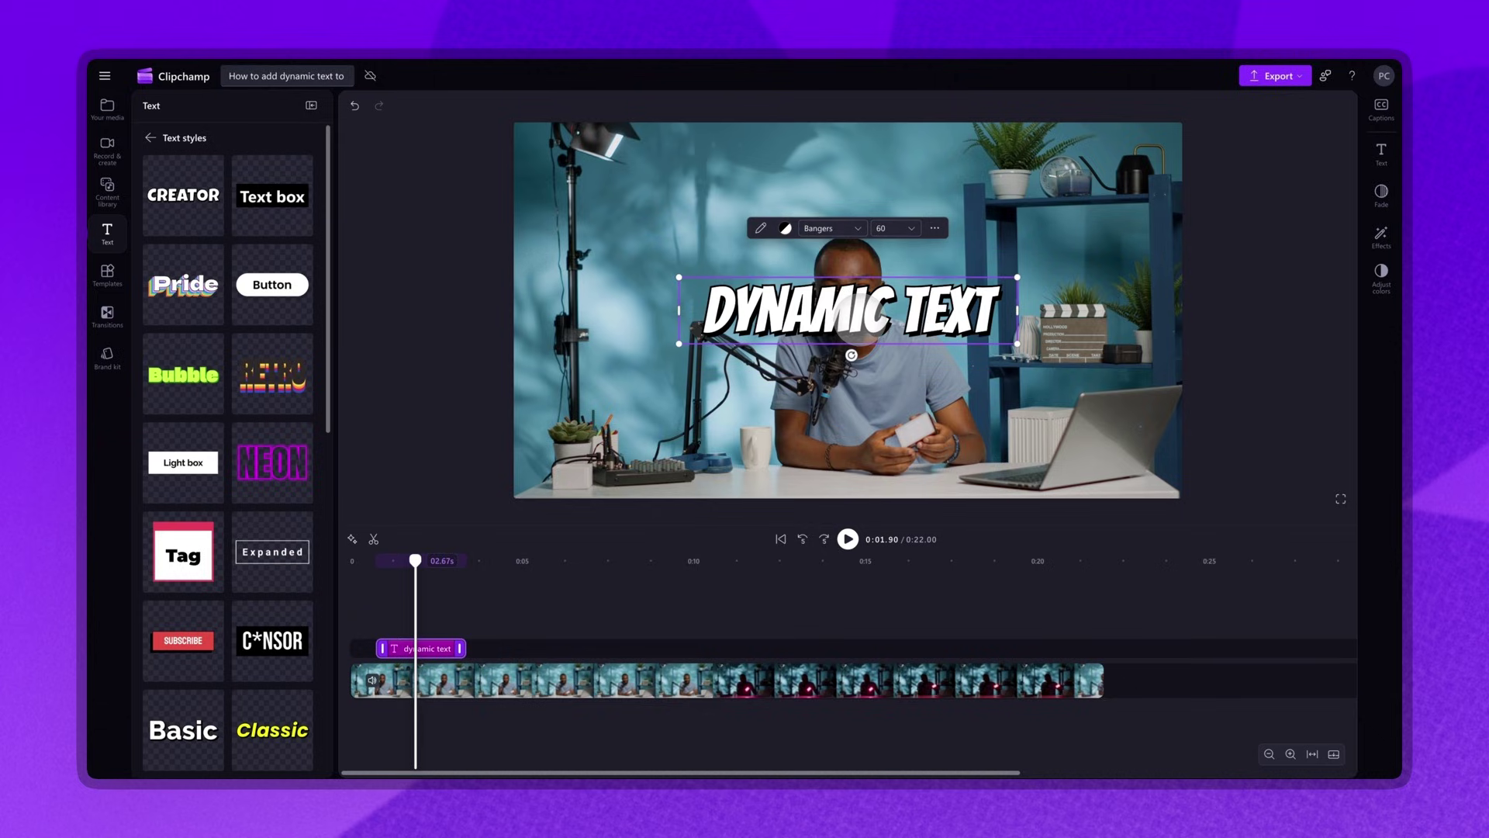
{"action": "left_click", "coordinate": [856, 258]}
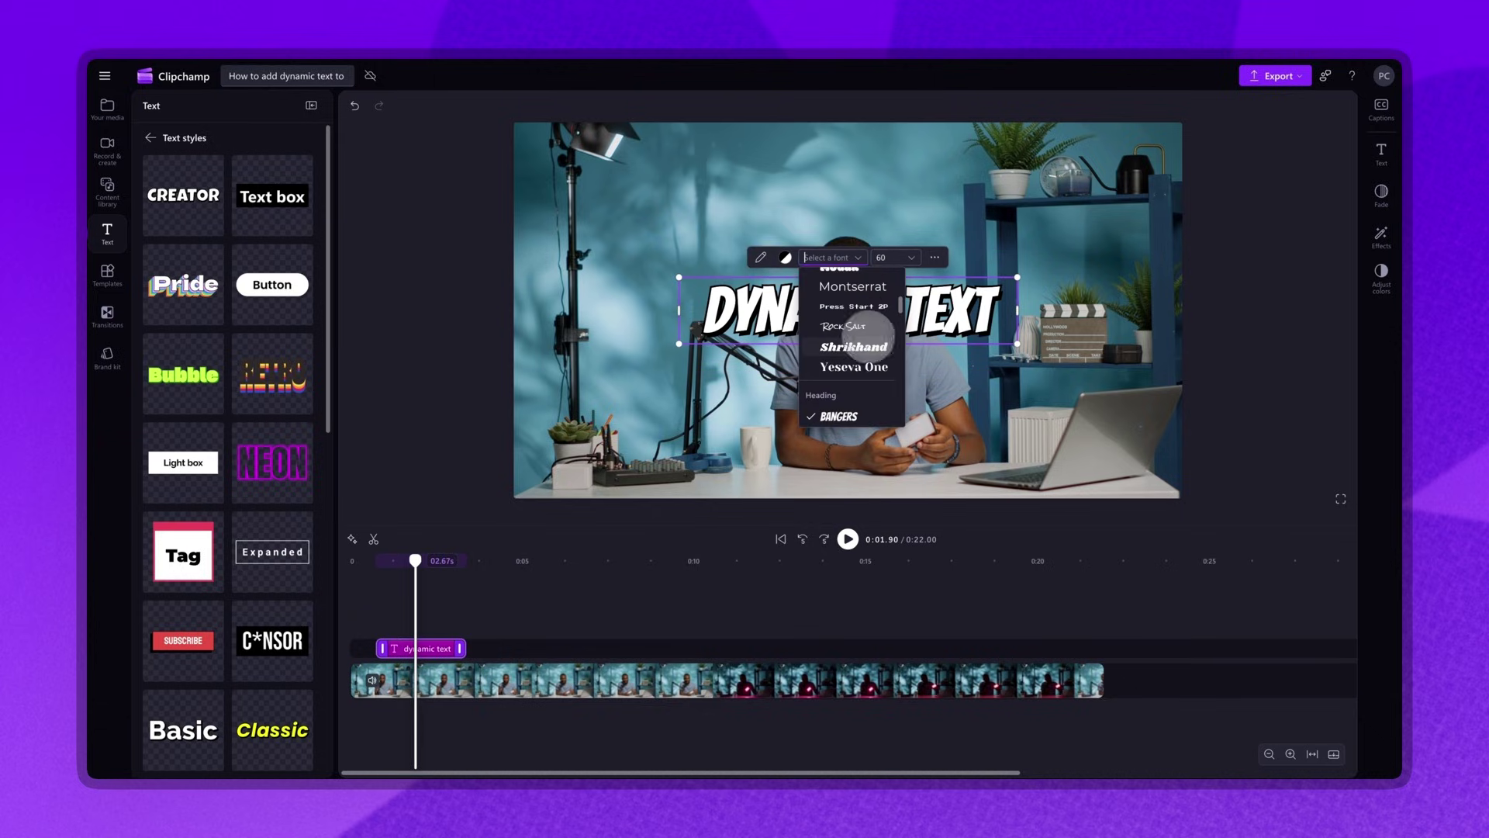
{"action": "left_click", "coordinate": [853, 347]}
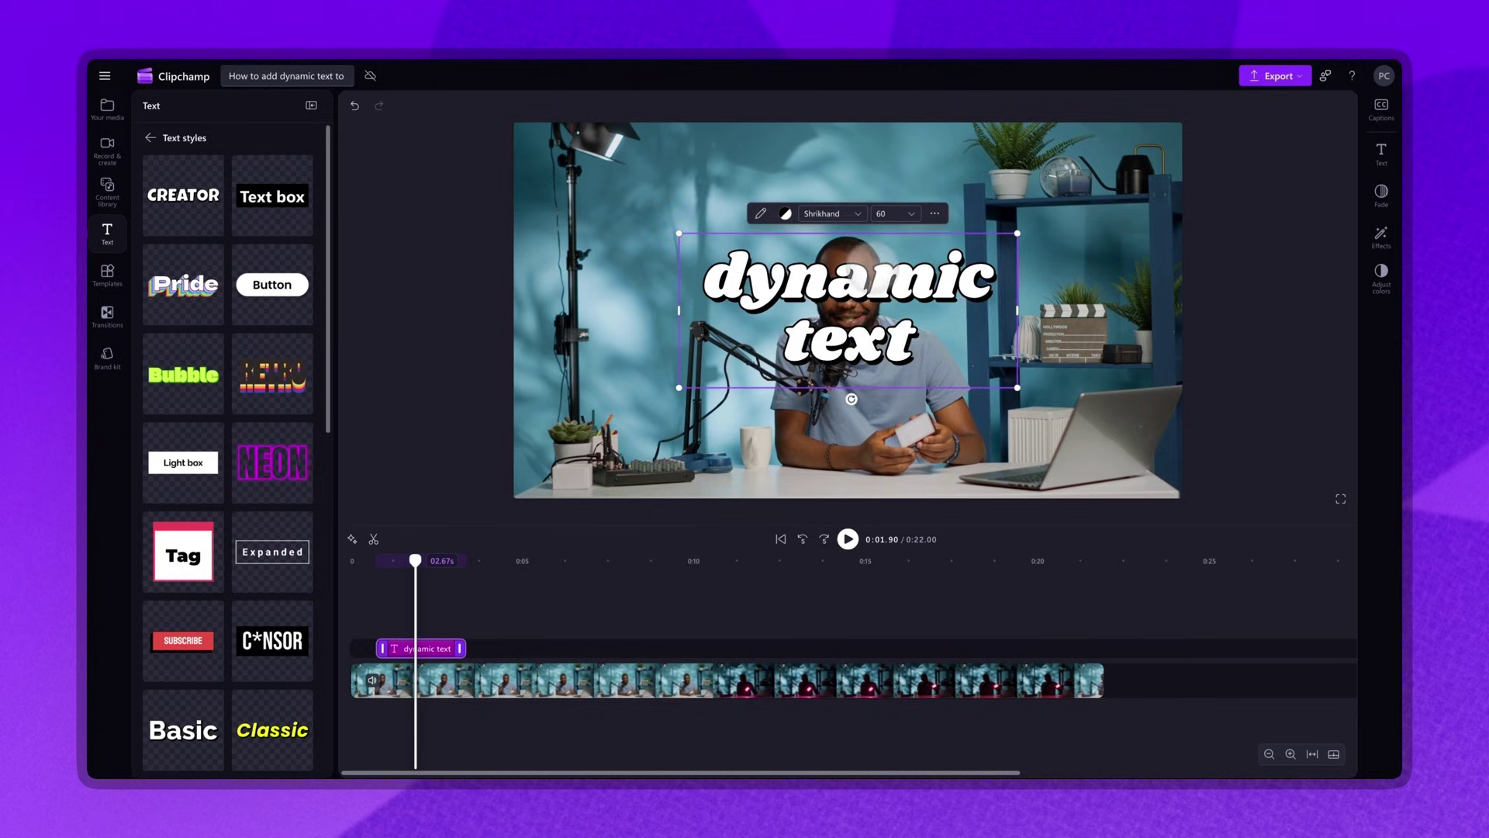
{"action": "left_click", "coordinate": [835, 213]}
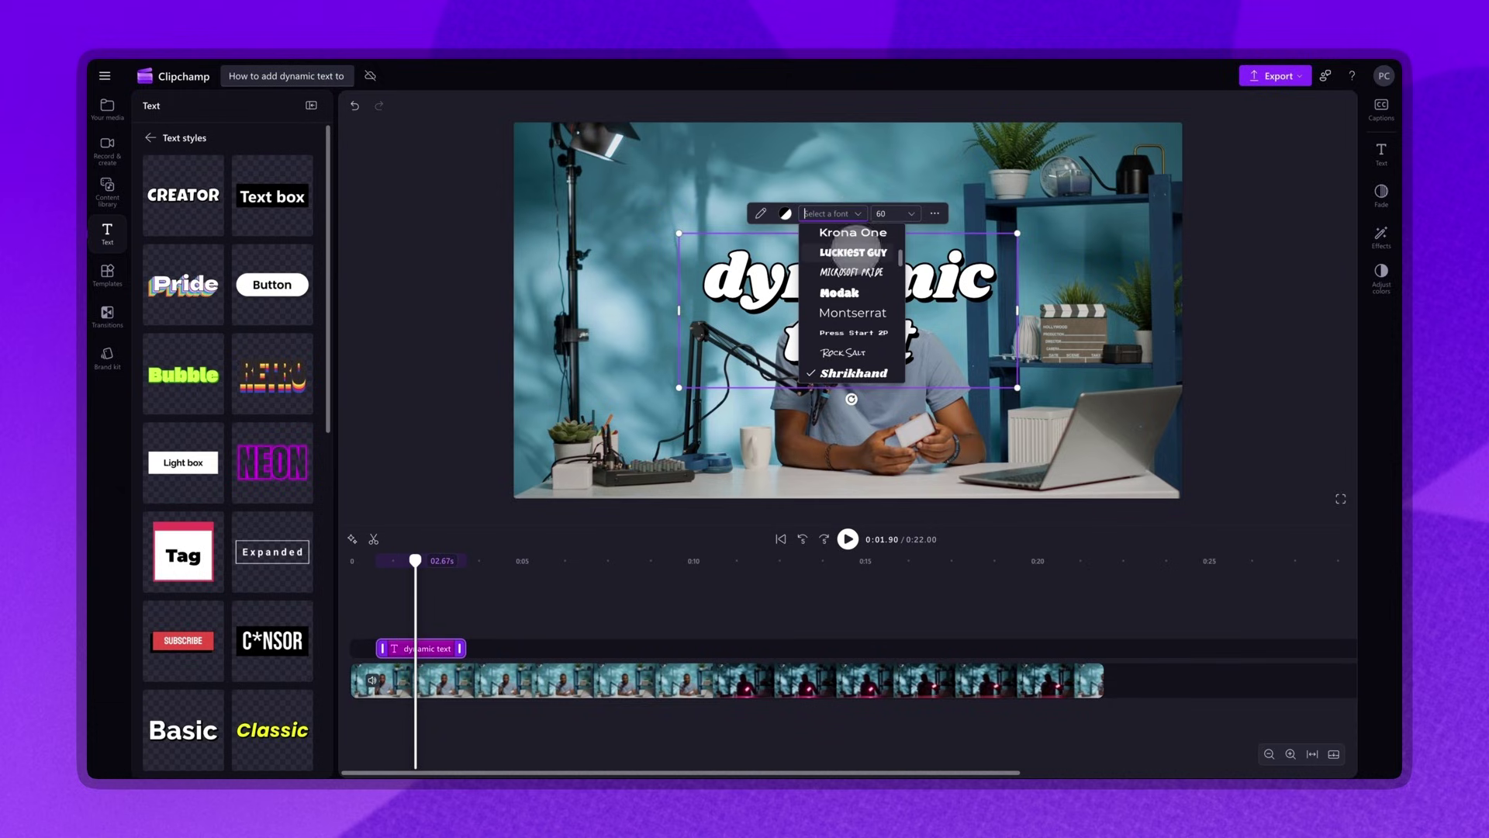
{"action": "left_click", "coordinate": [853, 252]}
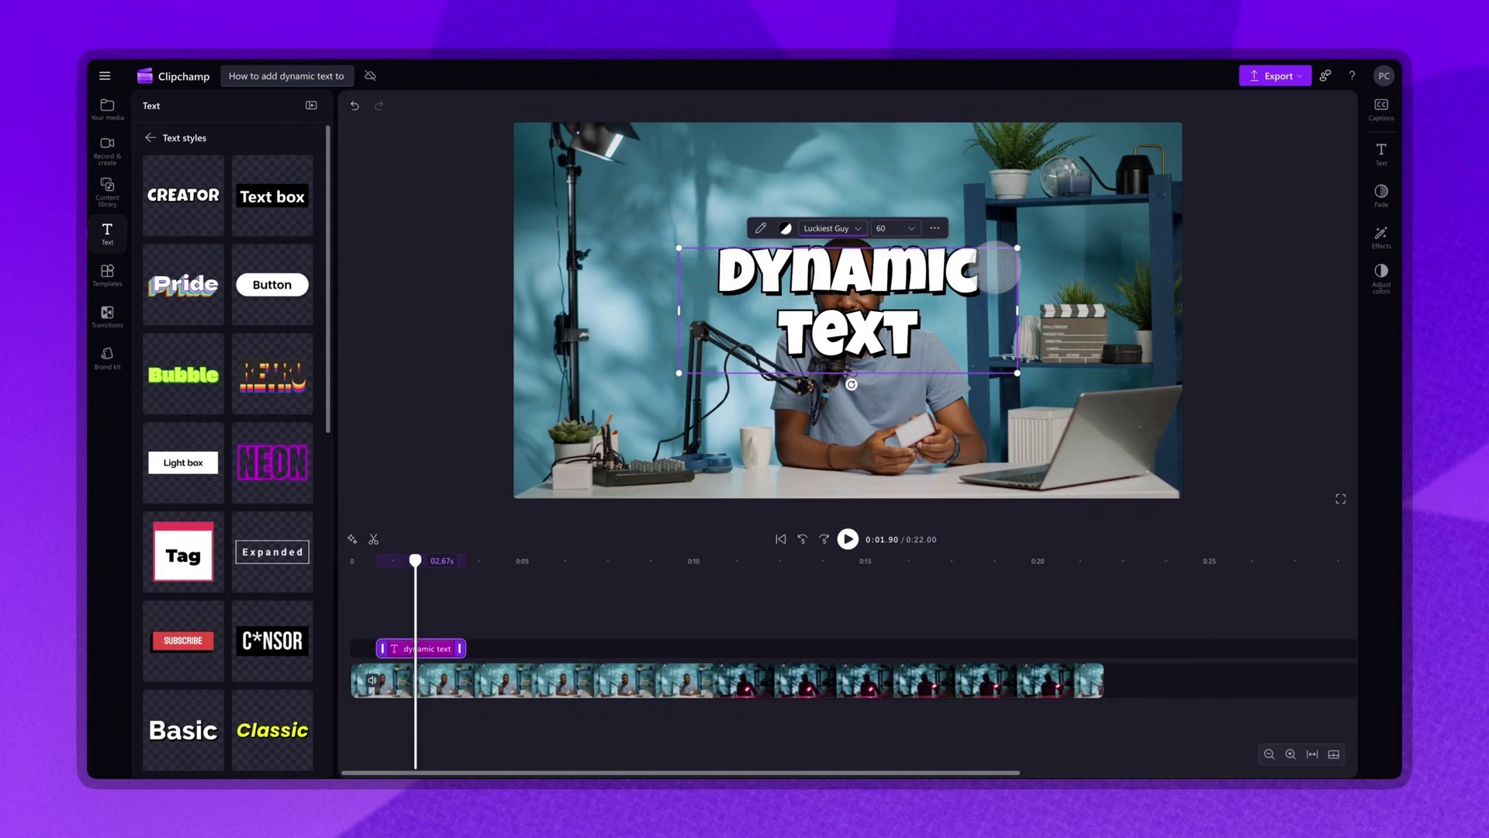
- Shrink the DYNAMIC TEXT box onto one line, move it around the preview, and briefly rotate it
{"action": "left_click_drag", "start_coordinate": [1018, 247], "coordinate": [994, 255]}
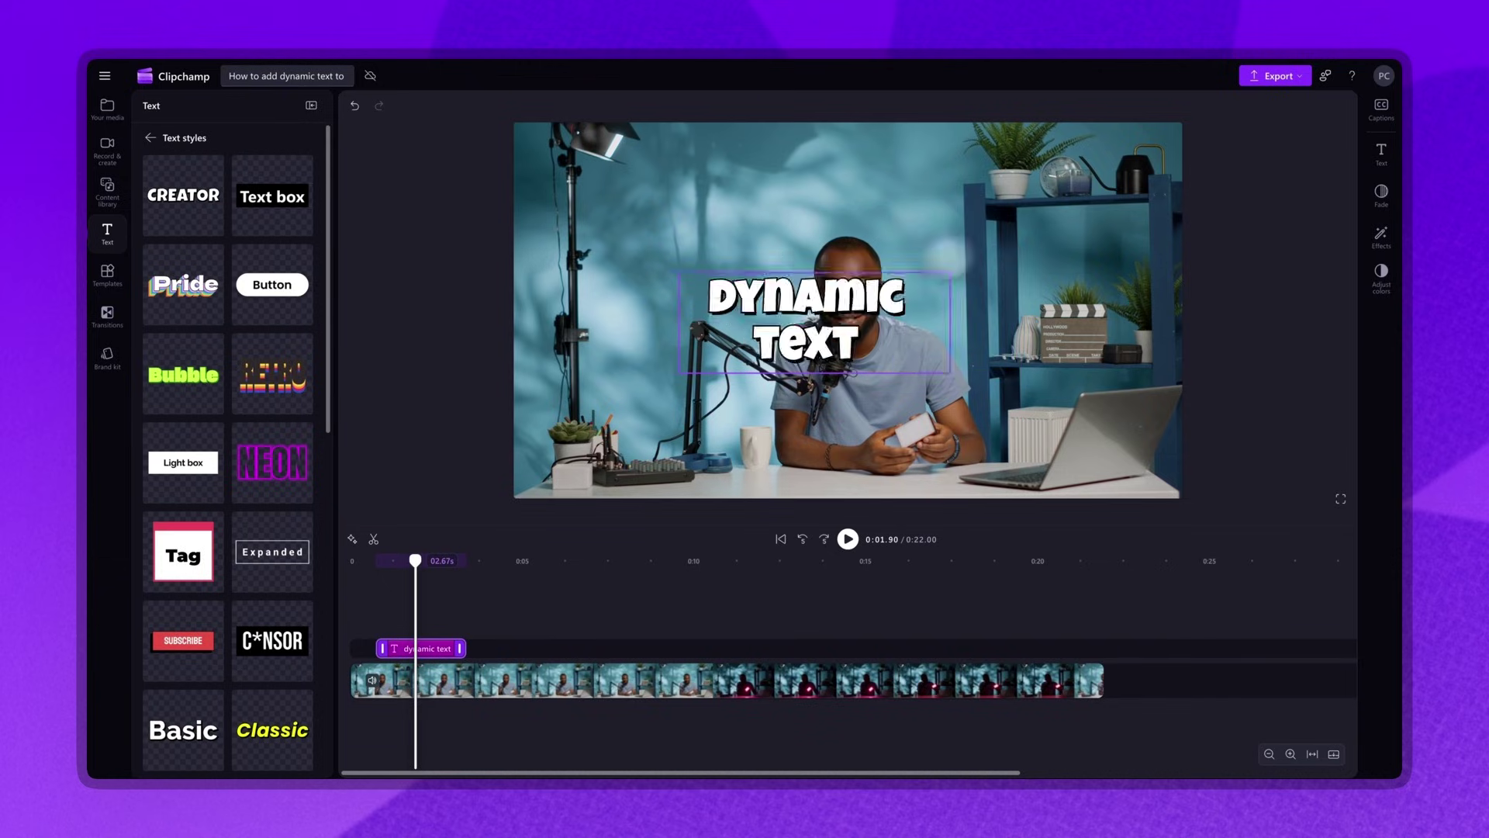
{"action": "left_click_drag", "start_coordinate": [995, 313], "coordinate": [996, 320]}
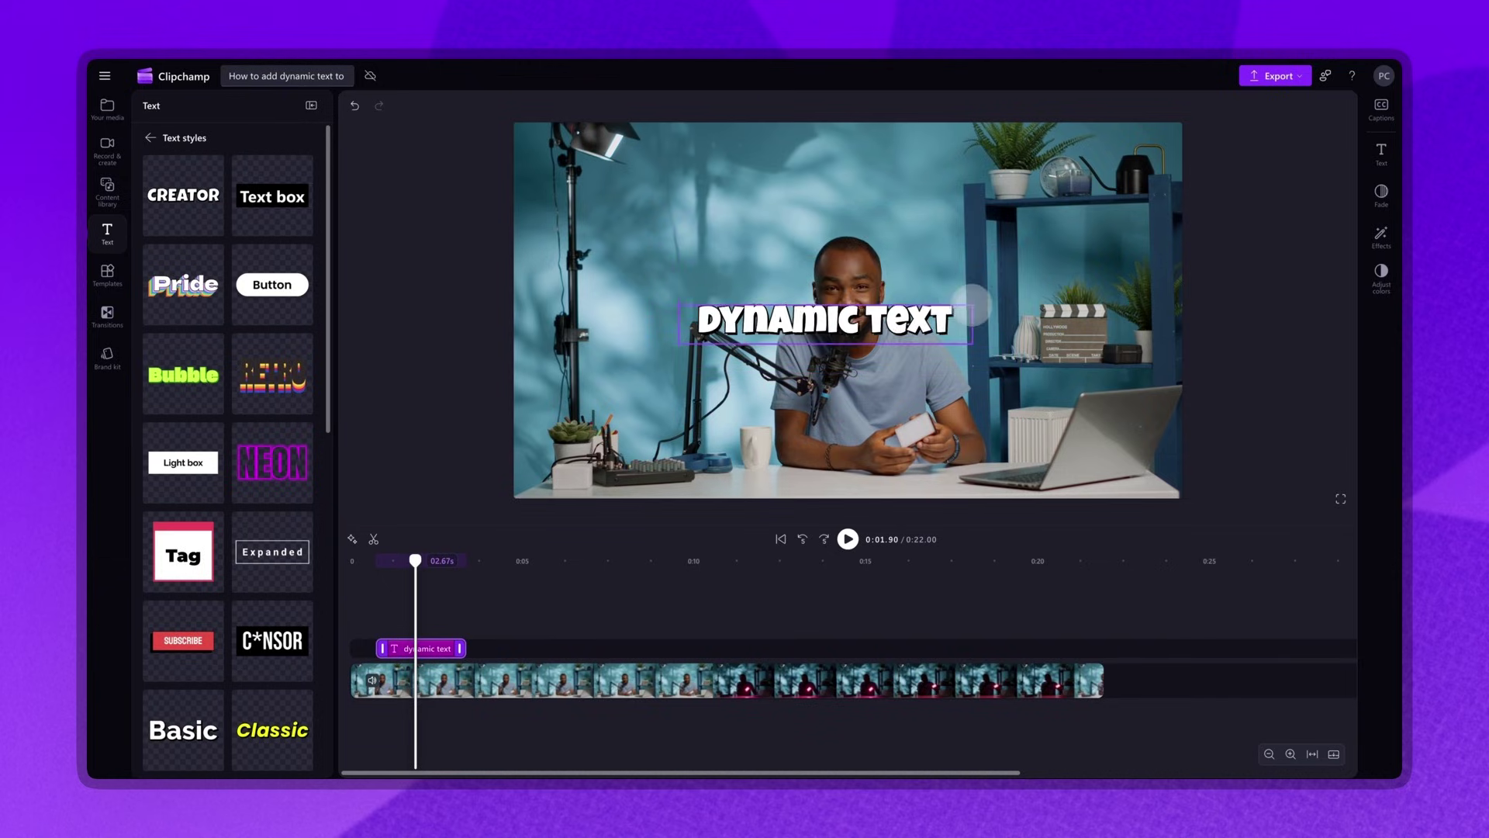
{"action": "mouse_move", "coordinate": [885, 316]}
{"action": "left_mouse_down"}
{"action": "mouse_move", "coordinate": [844, 412]}
{"action": "mouse_move", "coordinate": [745, 276]}
{"action": "mouse_move", "coordinate": [745, 204]}
{"action": "left_mouse_up"}
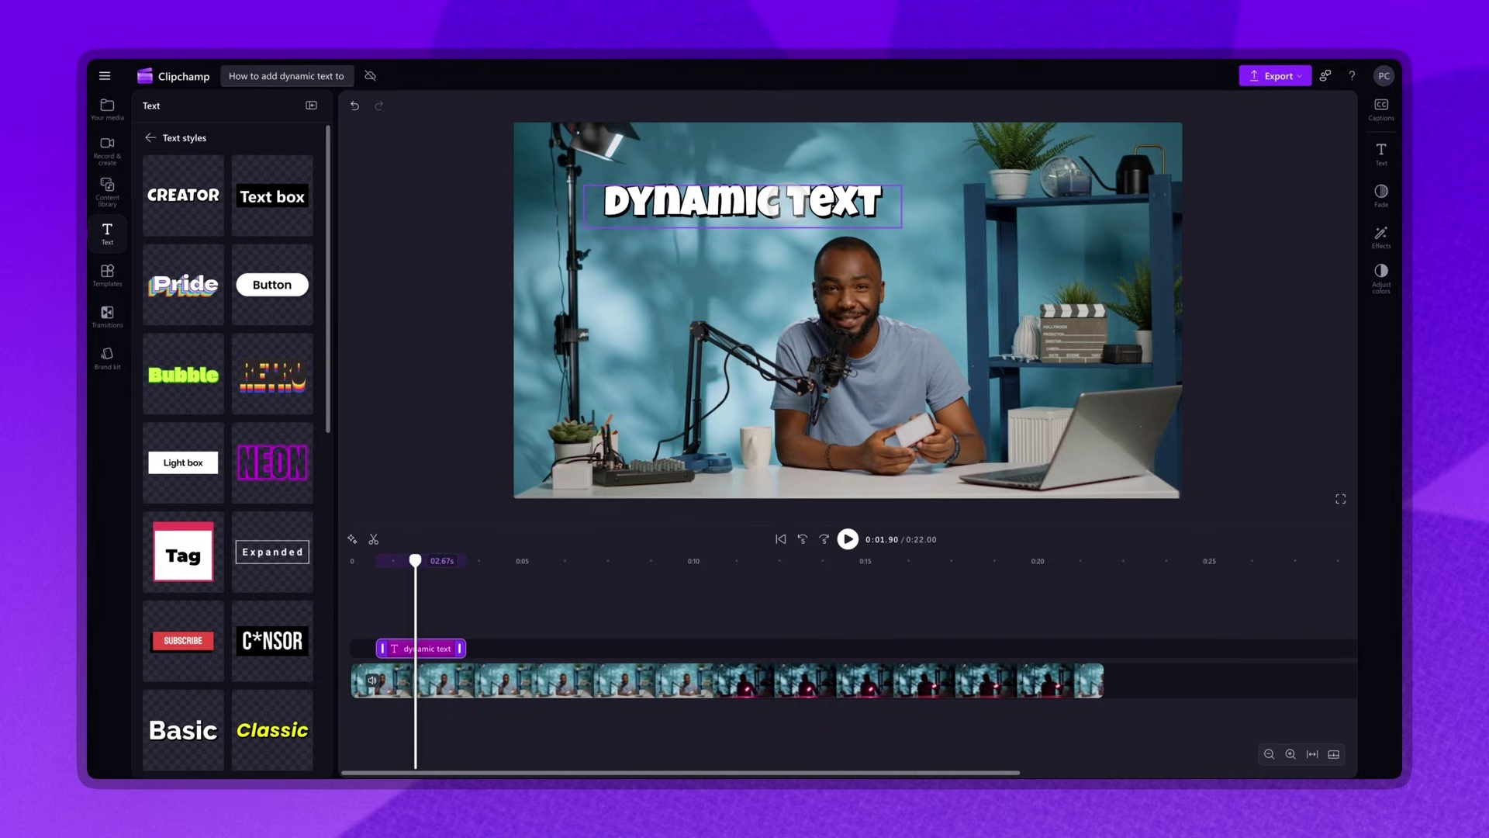
{"action": "mouse_move", "coordinate": [745, 238]}
{"action": "left_mouse_down"}
{"action": "mouse_move", "coordinate": [762, 183]}
{"action": "mouse_move", "coordinate": [753, 236]}
{"action": "left_mouse_up"}
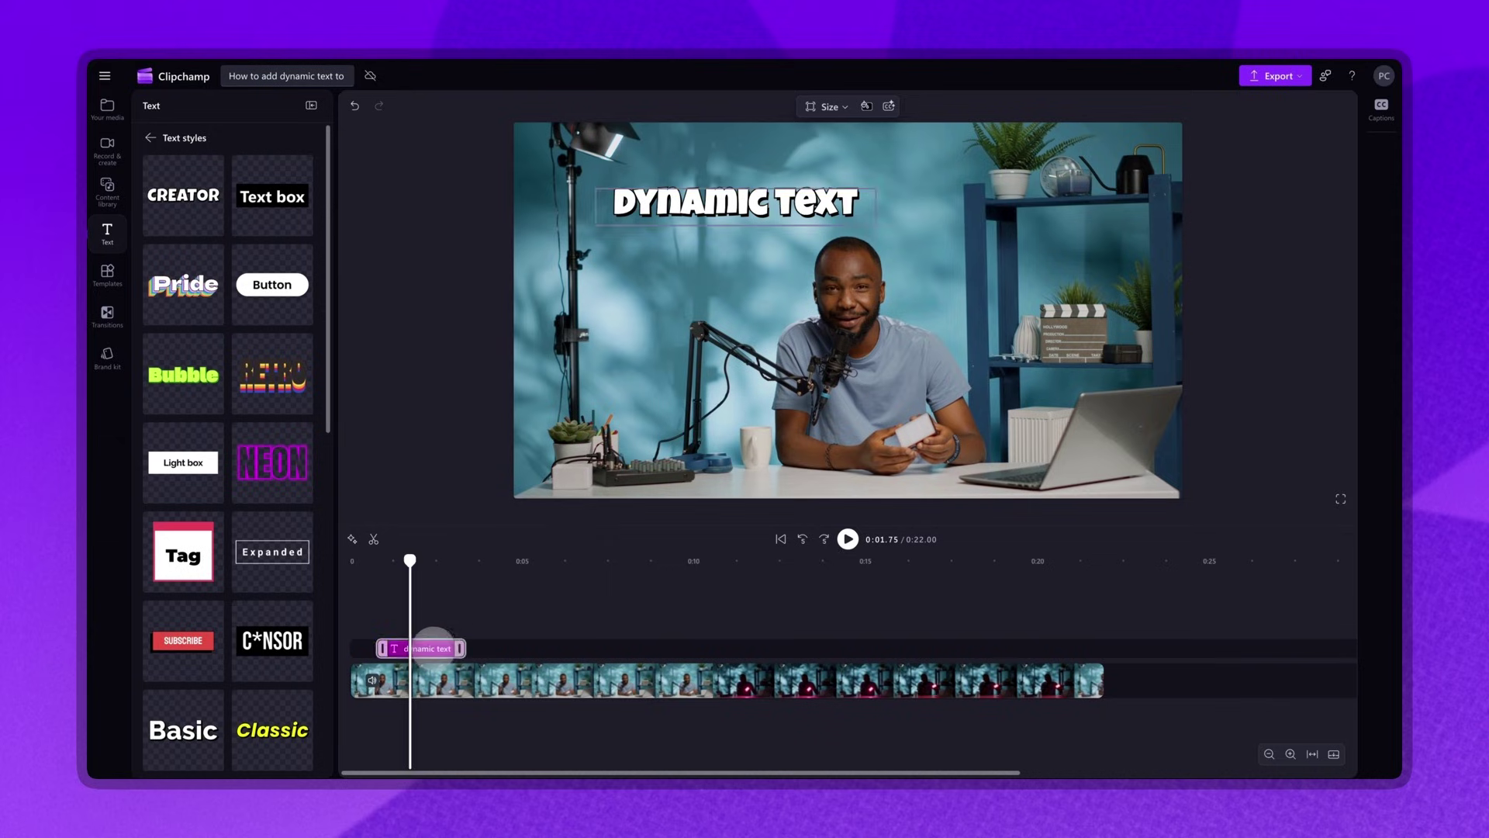
- Spread the DYNAMIC TEXT copies over higher and lower tracks at staggered start times
{"action": "left_click", "coordinate": [434, 647]}
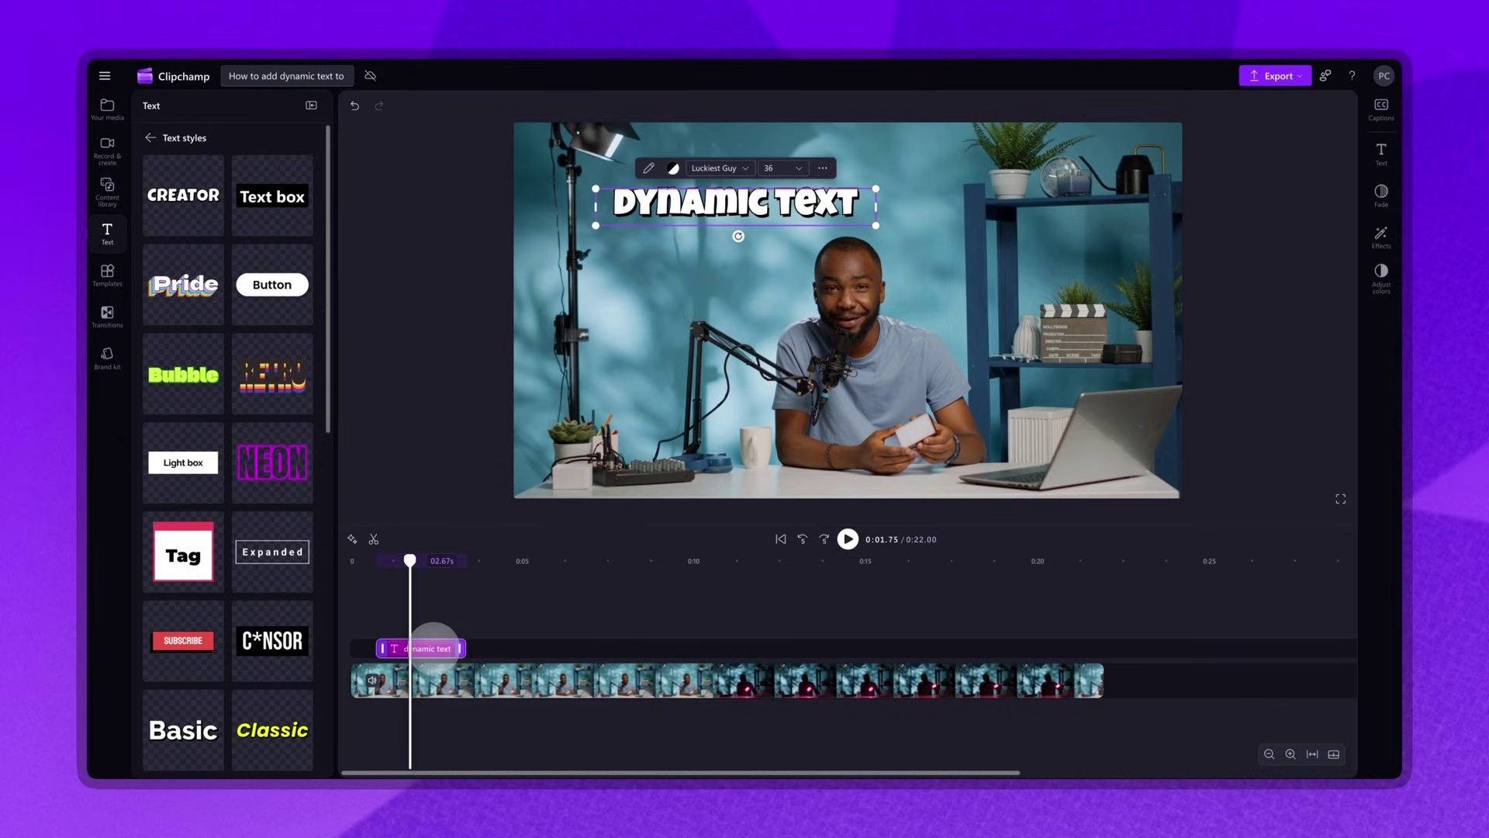
{"action": "left_click_drag", "start_coordinate": [459, 636], "coordinate": [549, 625]}
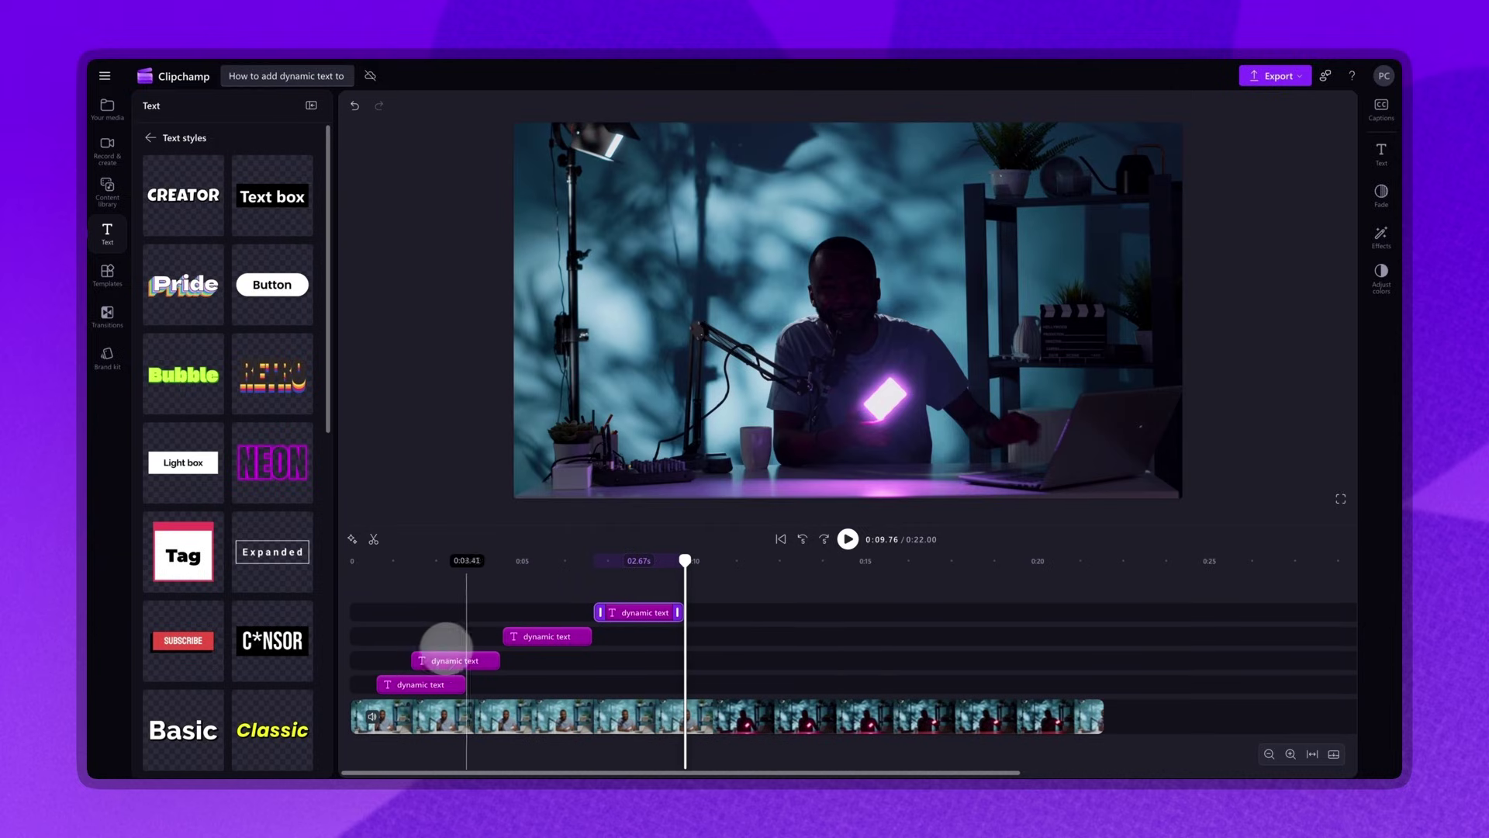
{"action": "left_click", "coordinate": [541, 635]}
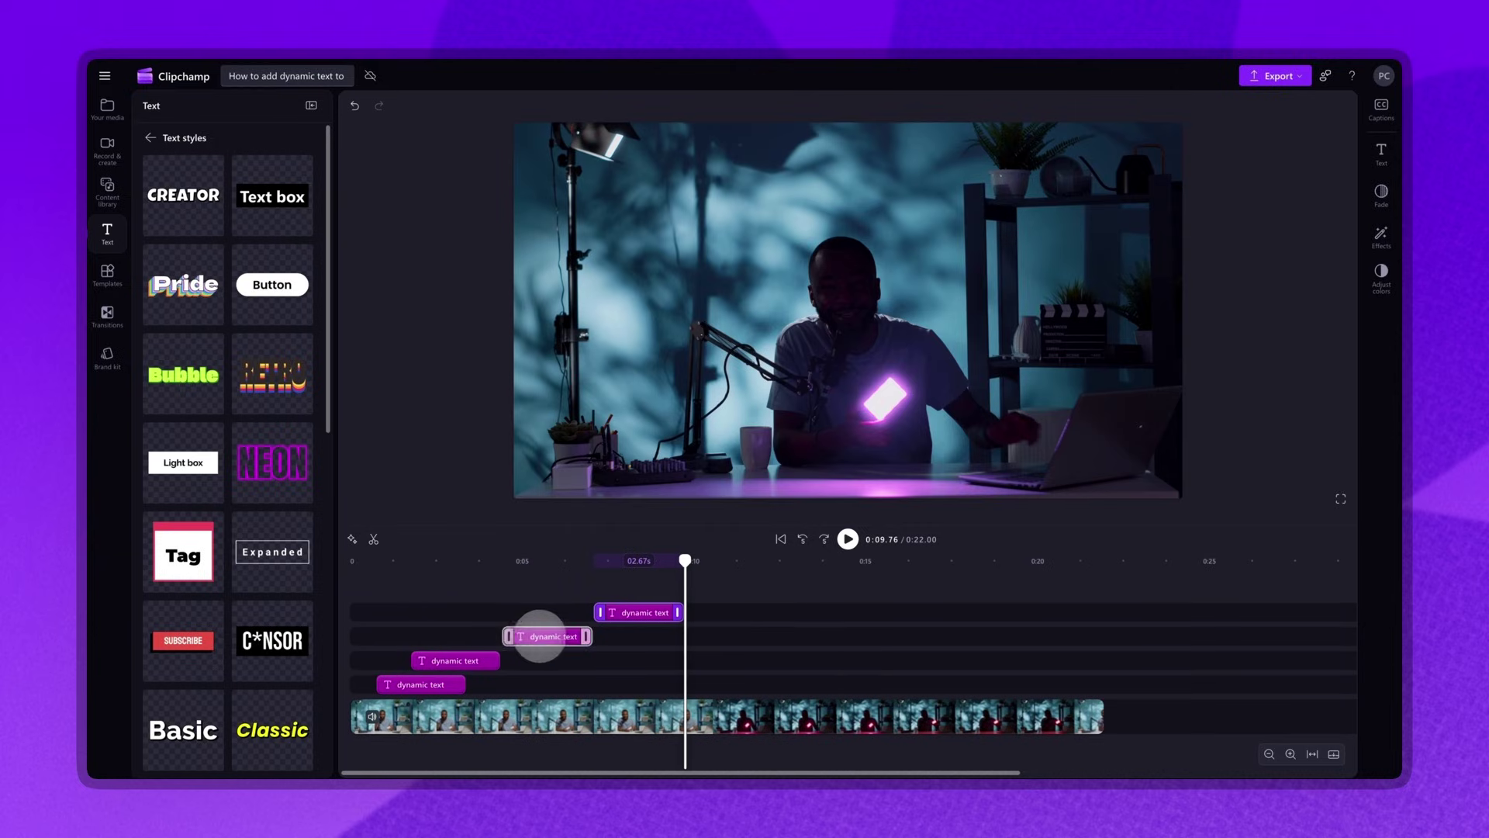
{"action": "left_click_drag", "start_coordinate": [541, 637], "coordinate": [501, 636]}
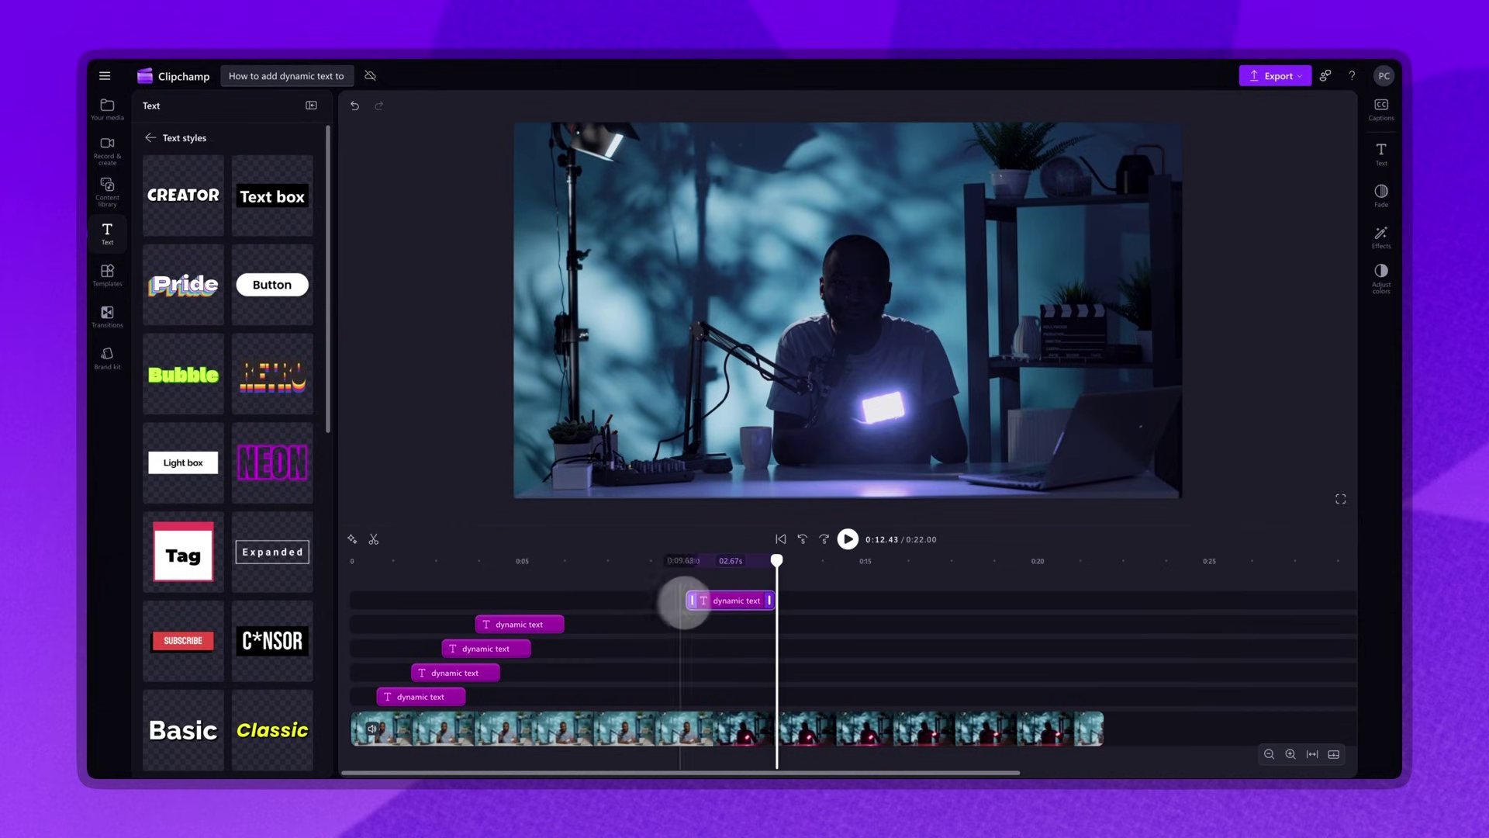
{"action": "left_click_drag", "start_coordinate": [685, 603], "coordinate": [594, 690]}
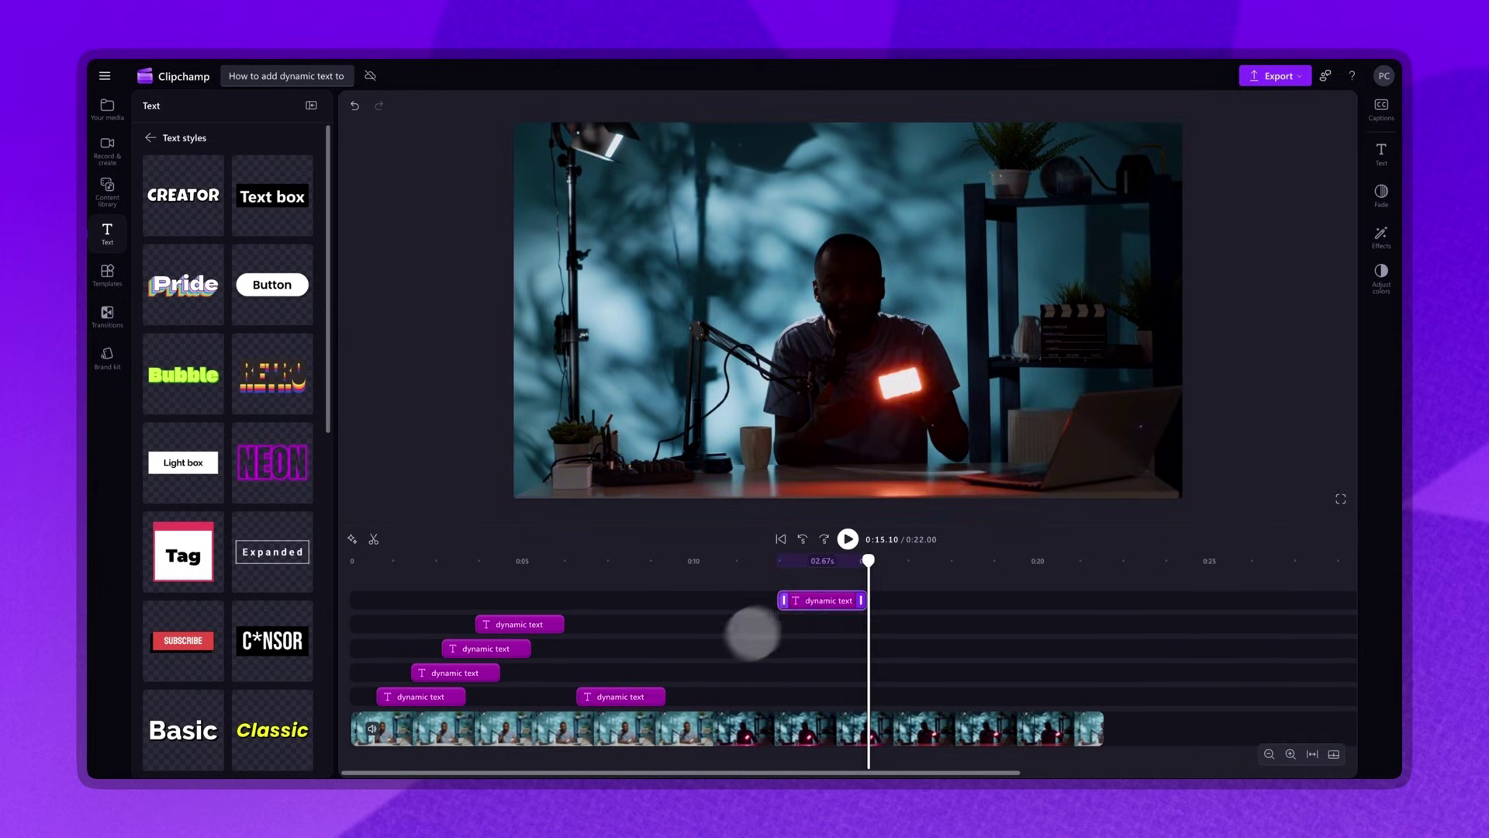
{"action": "left_click_drag", "start_coordinate": [659, 632], "coordinate": [716, 697]}
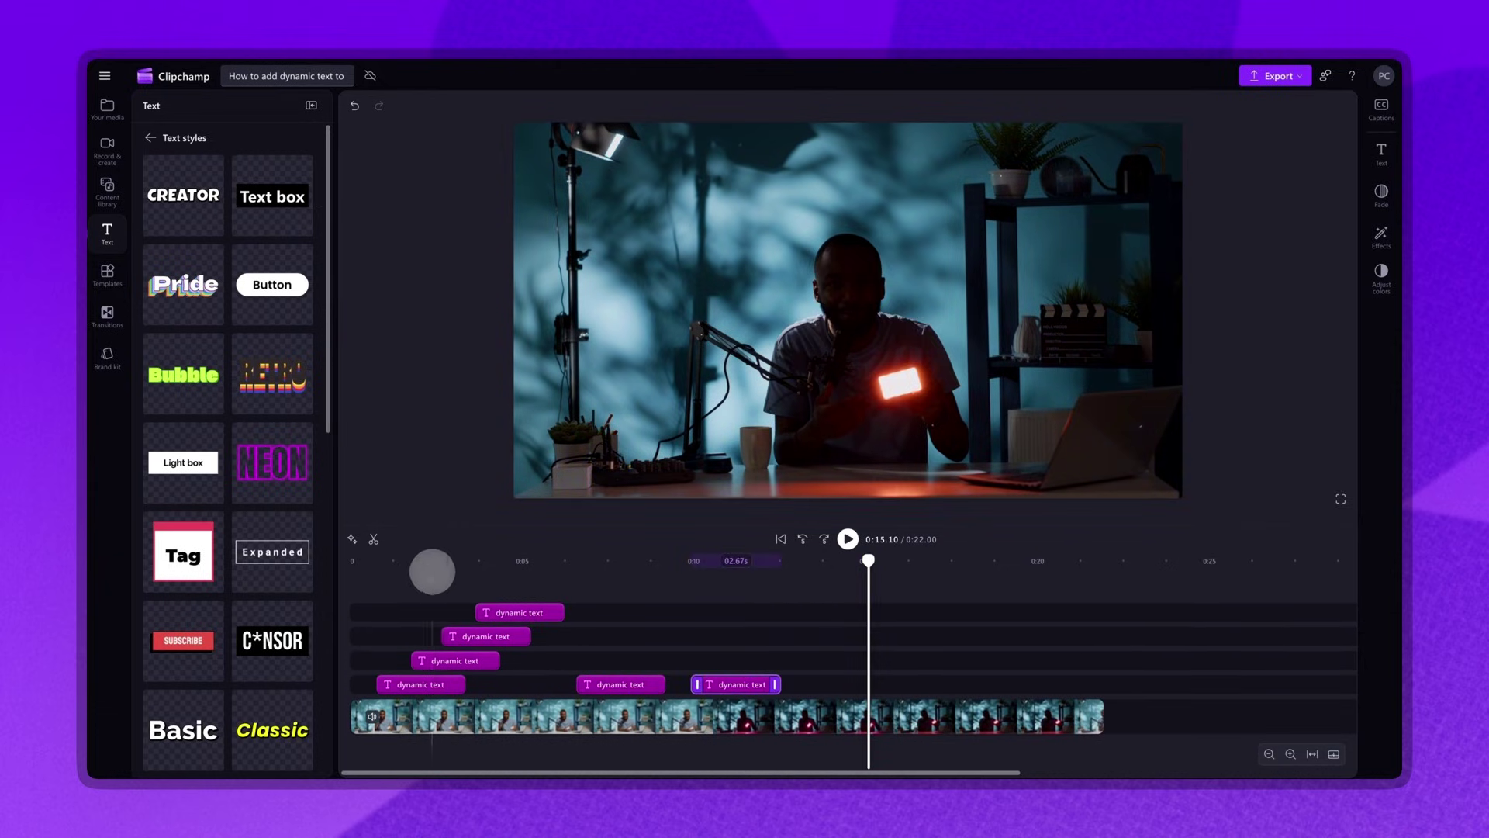
- At about 3.3 seconds, move the Bebas Neue text below the second line
{"action": "left_click", "coordinate": [433, 560]}
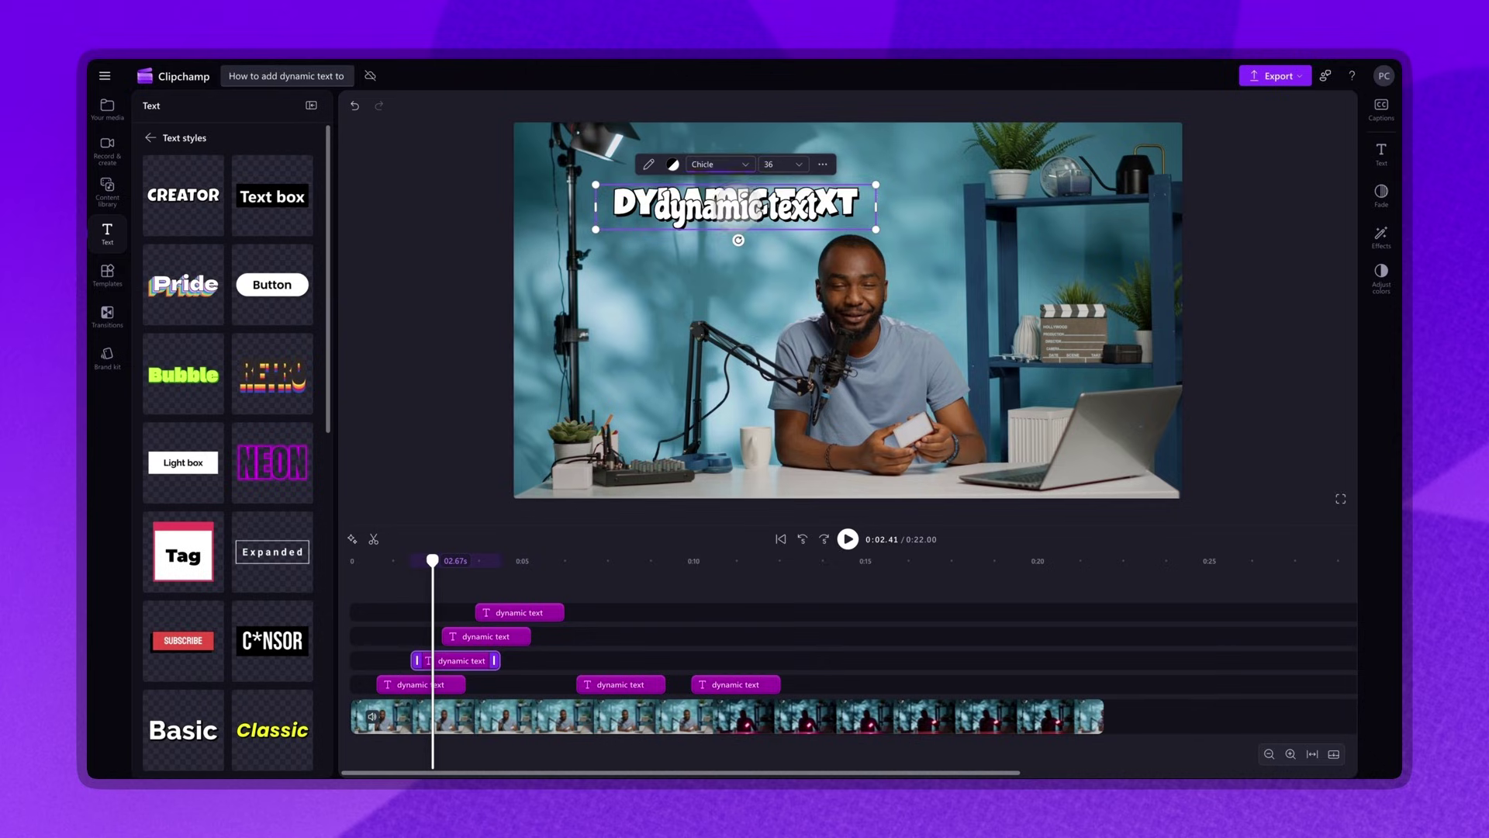
{"action": "left_click", "coordinate": [461, 561]}
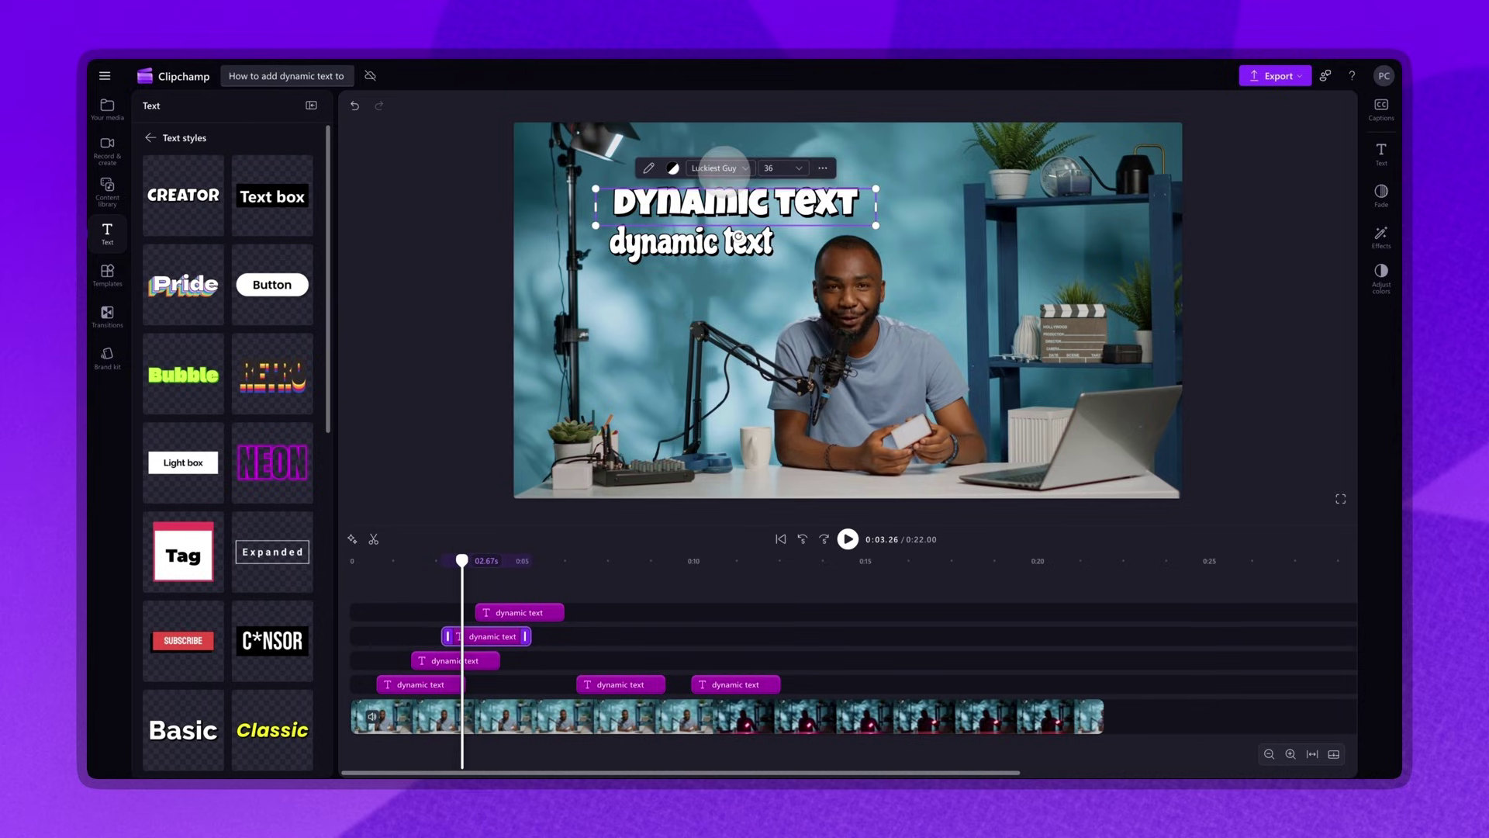
{"action": "left_click_drag", "start_coordinate": [744, 206], "coordinate": [703, 288]}
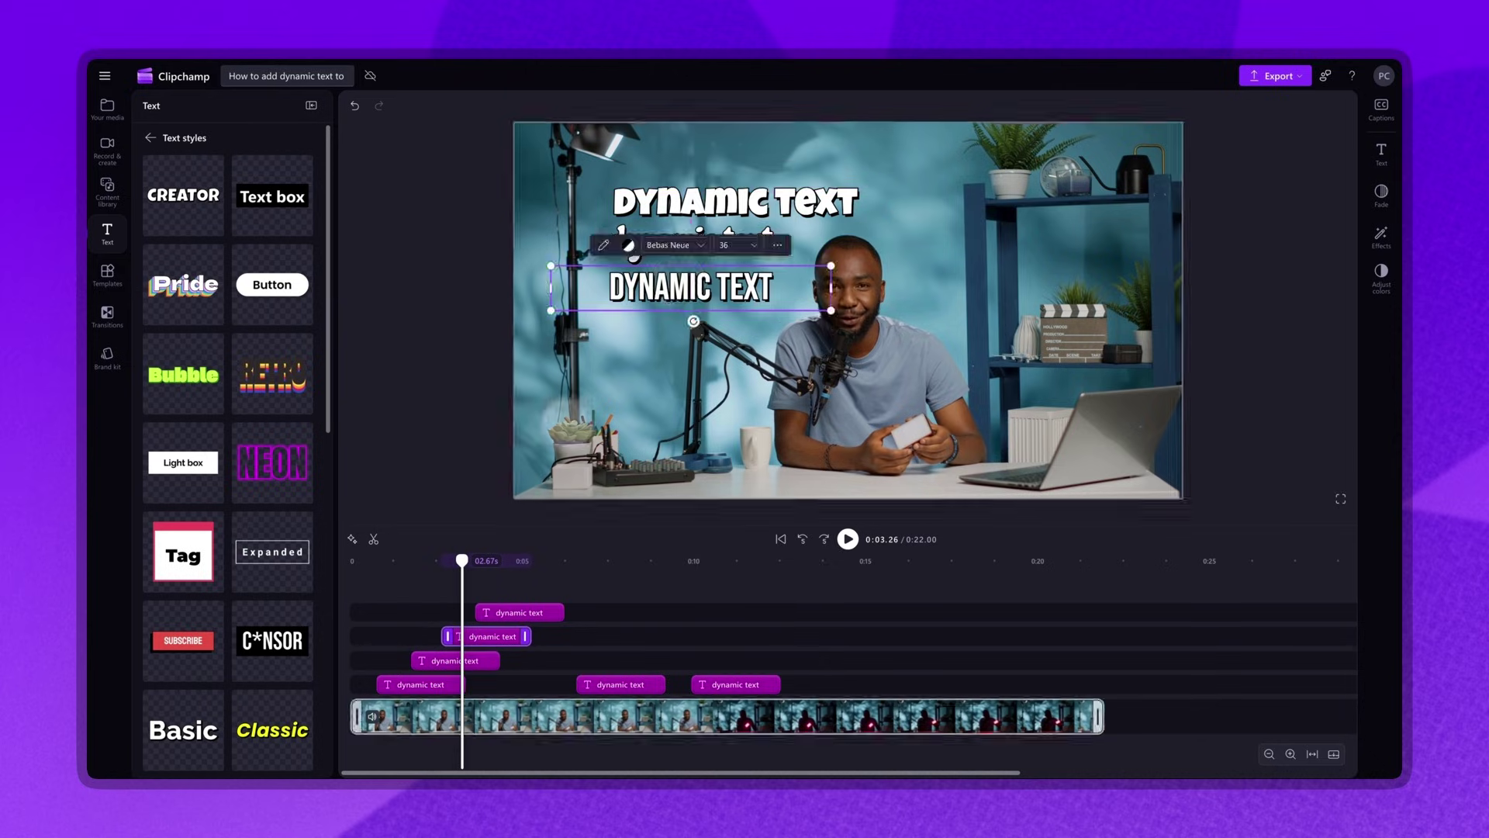
- Set the latest-starting overlay to Shrikhand, move it right, and rewind the preview
{"action": "left_click", "coordinate": [523, 613]}
{"action": "left_click", "coordinate": [736, 169]}
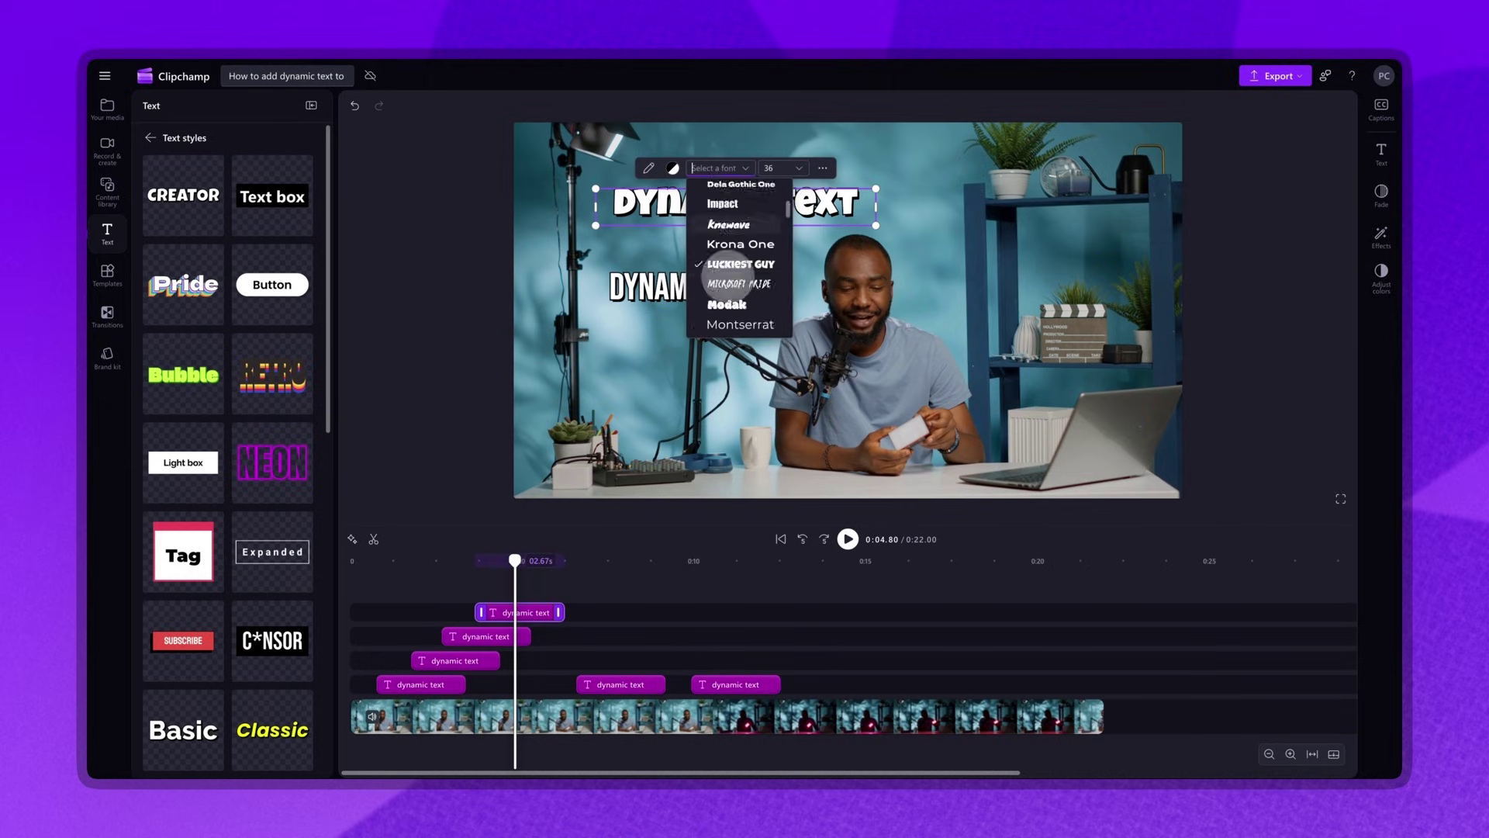
{"action": "left_click", "coordinate": [733, 280]}
{"action": "mouse_move", "coordinate": [734, 203]}
{"action": "left_mouse_down"}
{"action": "mouse_move", "coordinate": [855, 315]}
{"action": "mouse_move", "coordinate": [1038, 259]}
{"action": "left_mouse_up"}
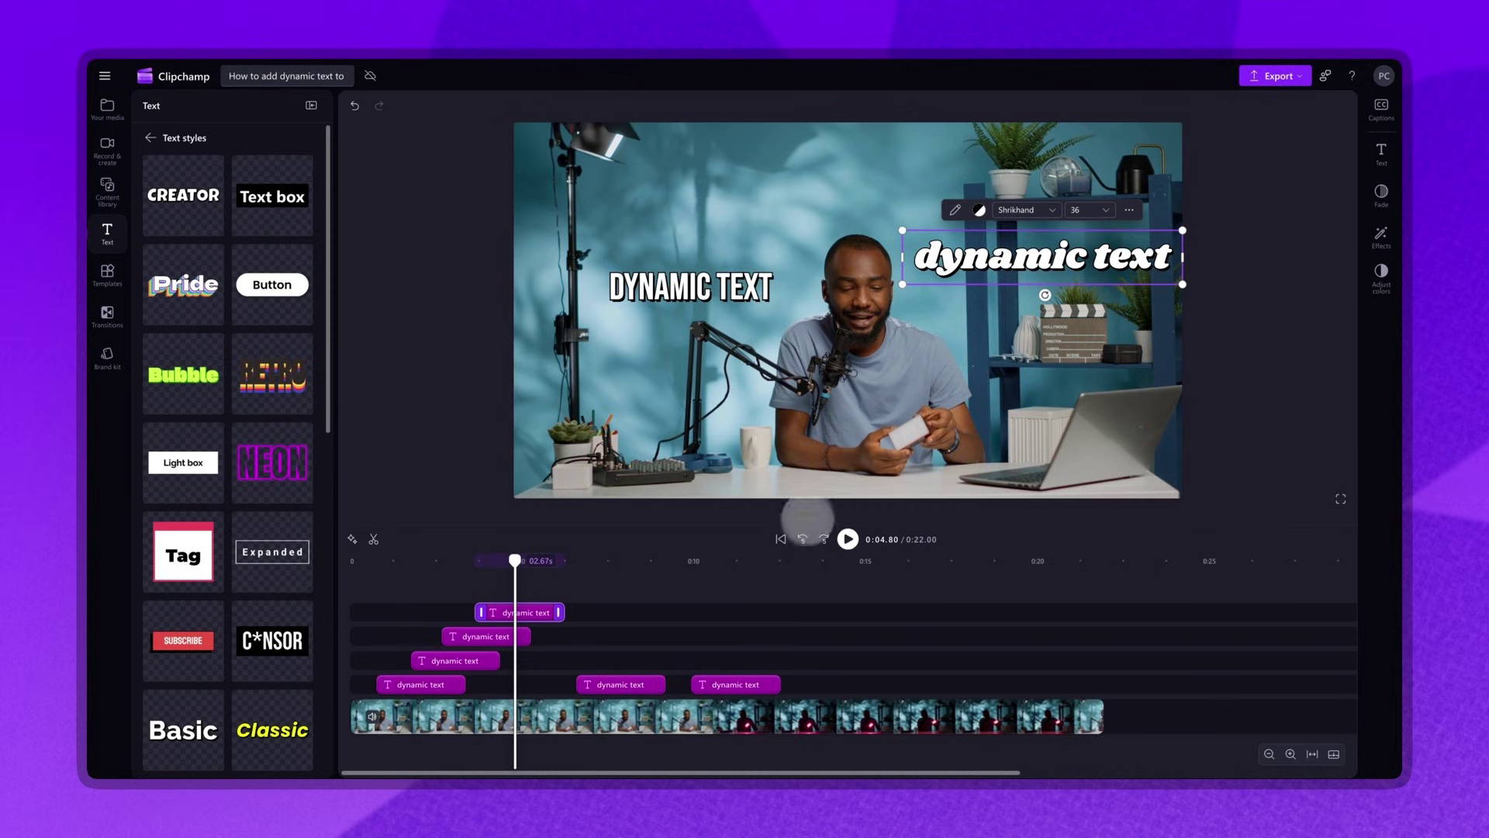
{"action": "left_click", "coordinate": [782, 540]}
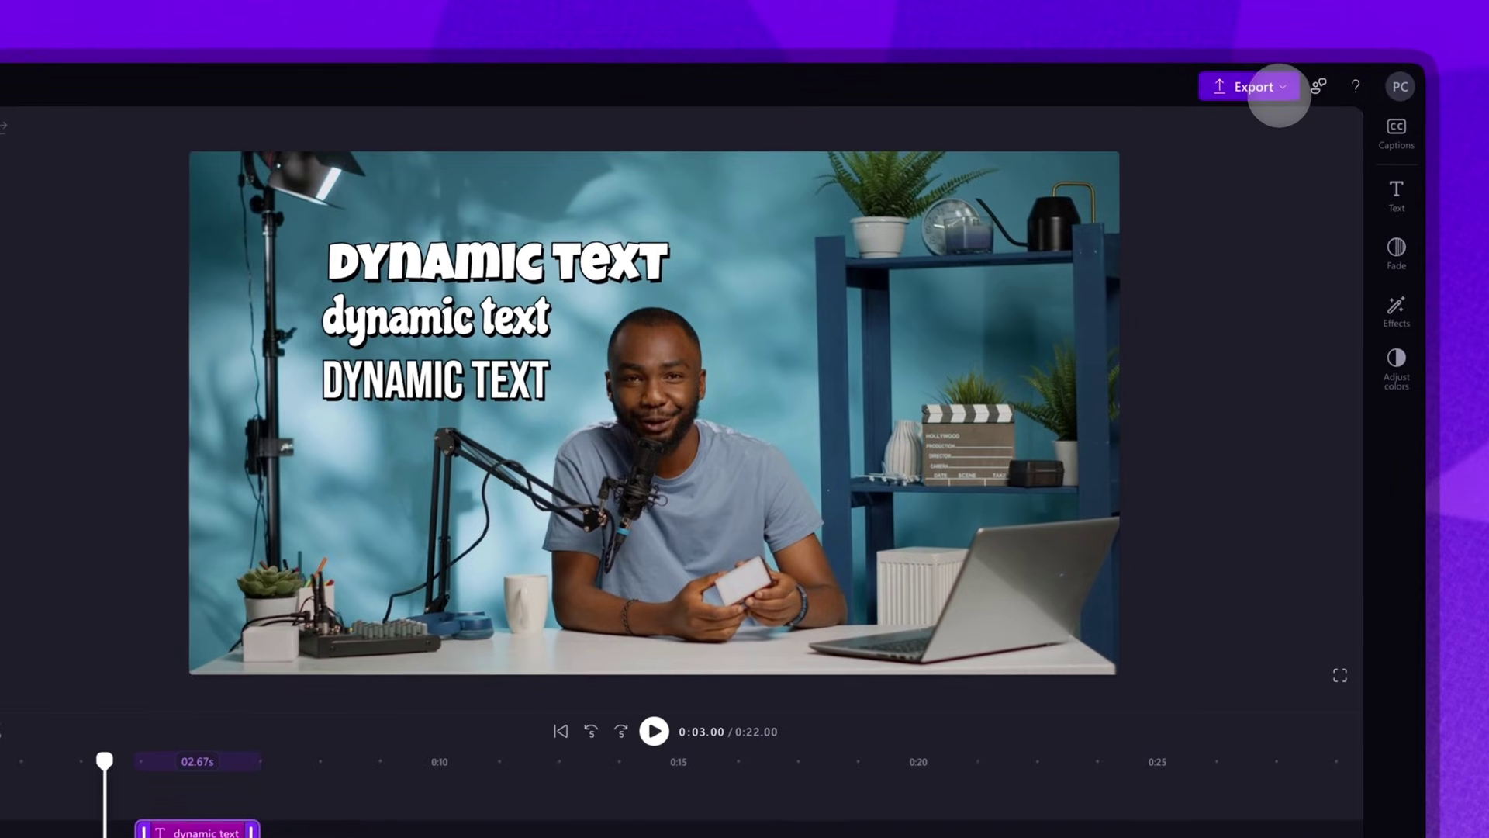
- Export the finished podcast video at 1080p quality
{"action": "left_click", "coordinate": [1274, 77]}
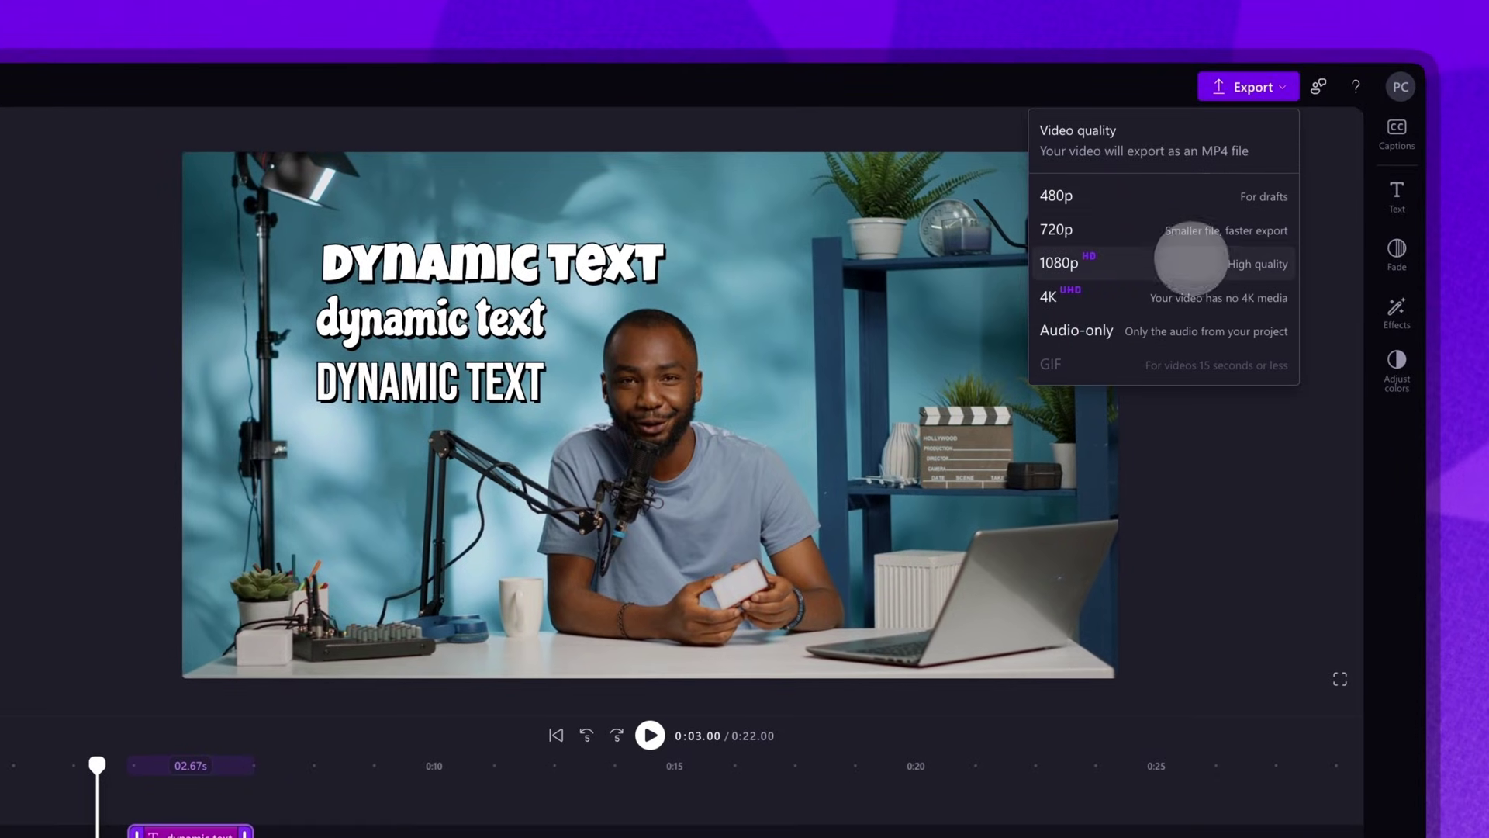
{"action": "left_click", "coordinate": [1200, 261]}
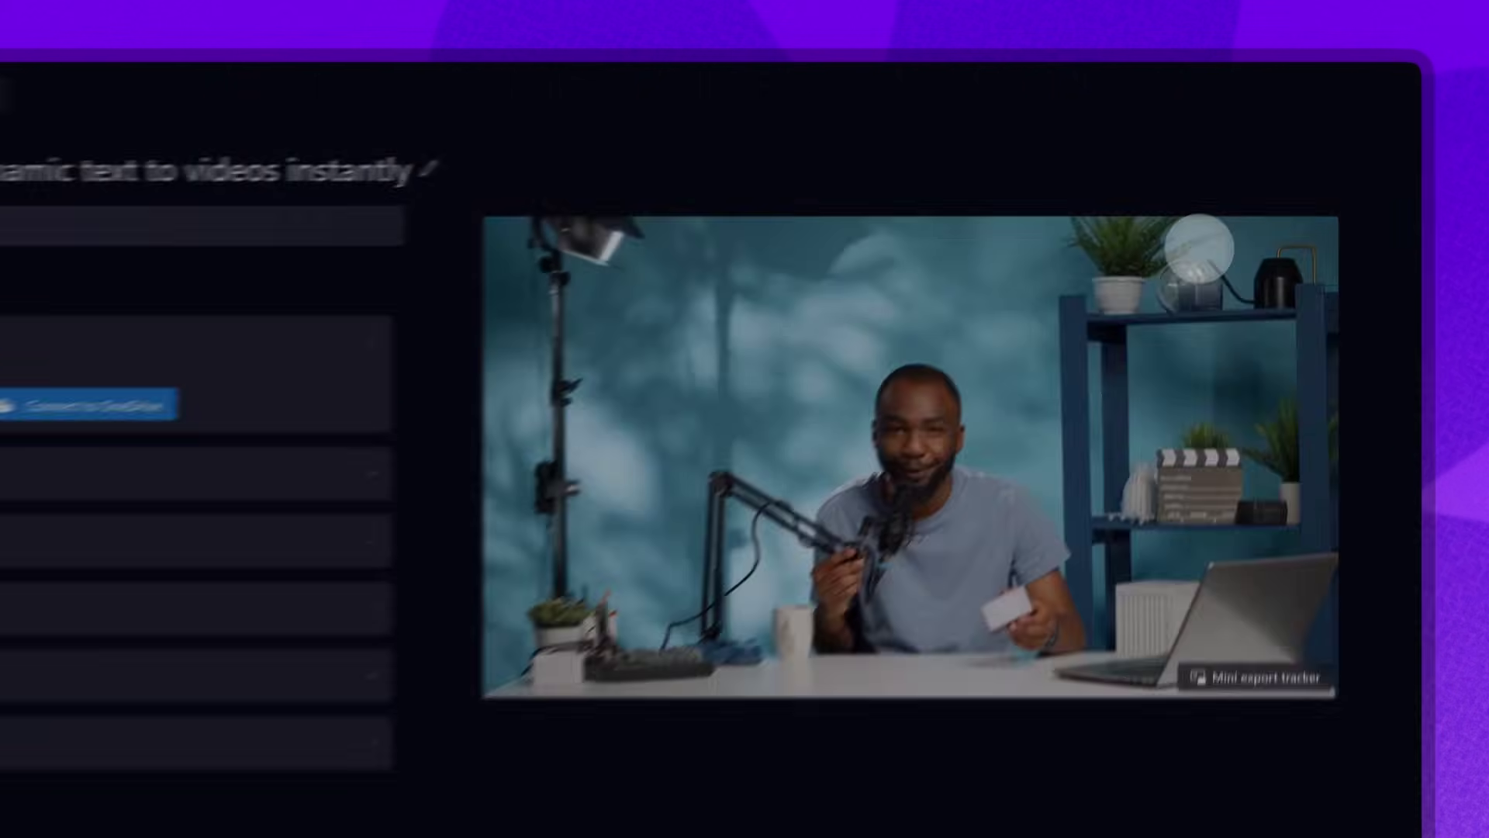